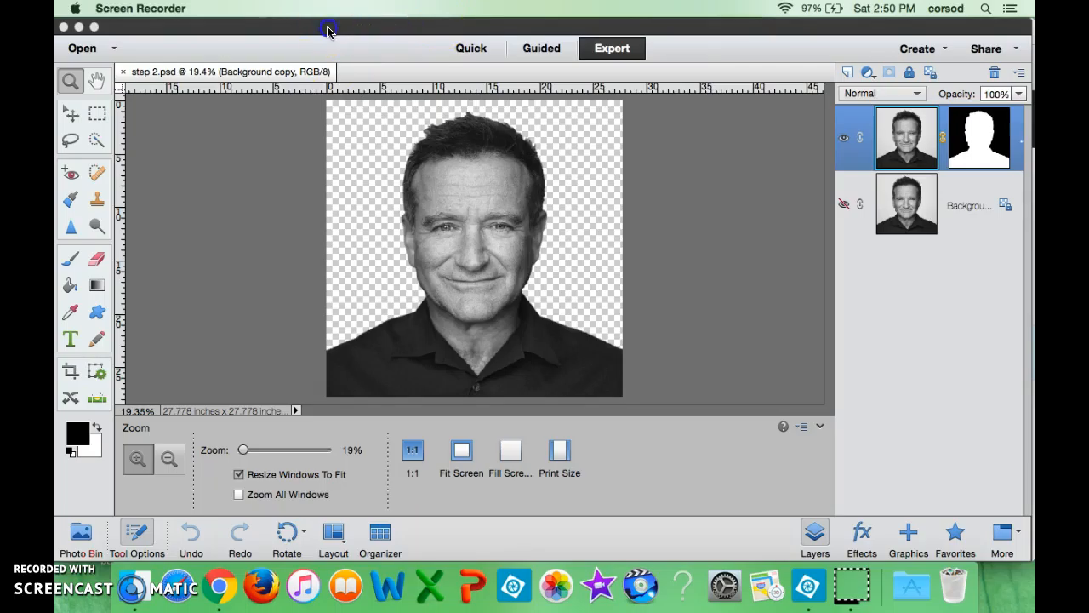
Step: Create a blank 12 x 16 inch file at 300 pixels/inch in RGB Color with Background Color contents
click(263, 8)
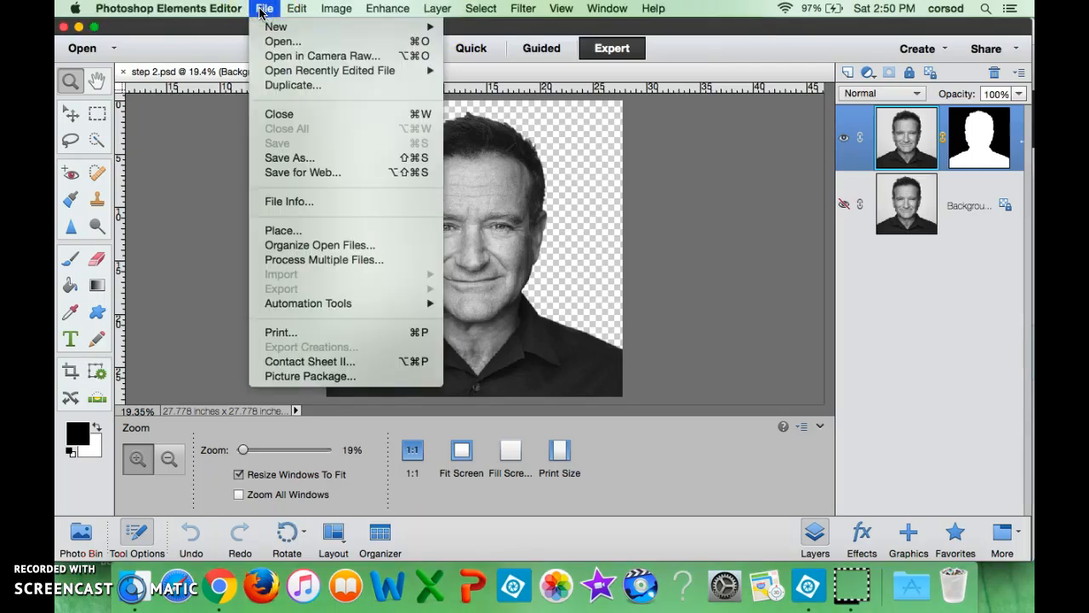
mouse_move(272, 26)
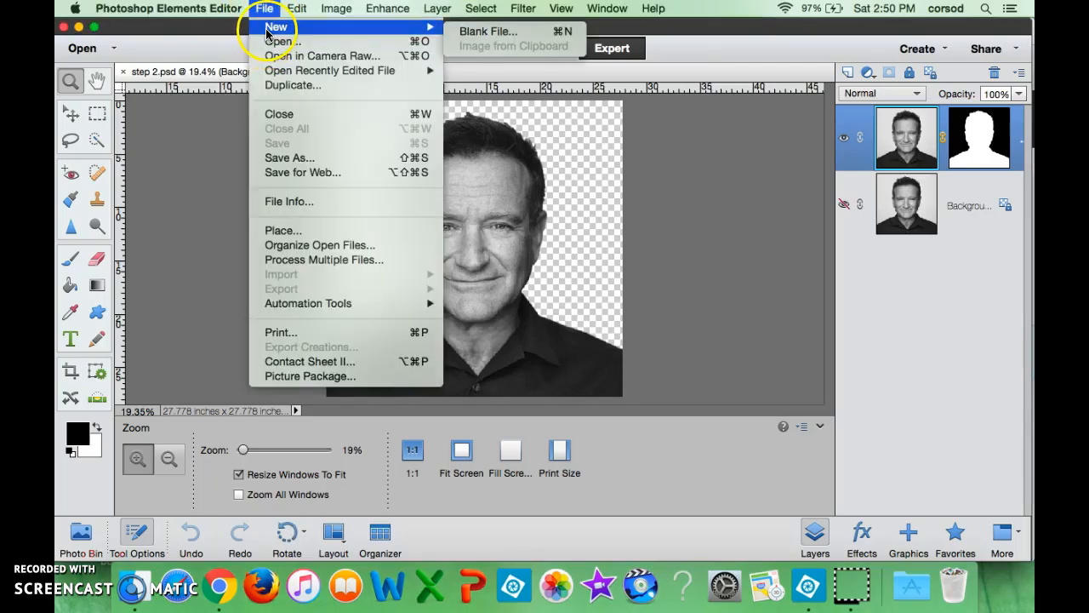
click(487, 33)
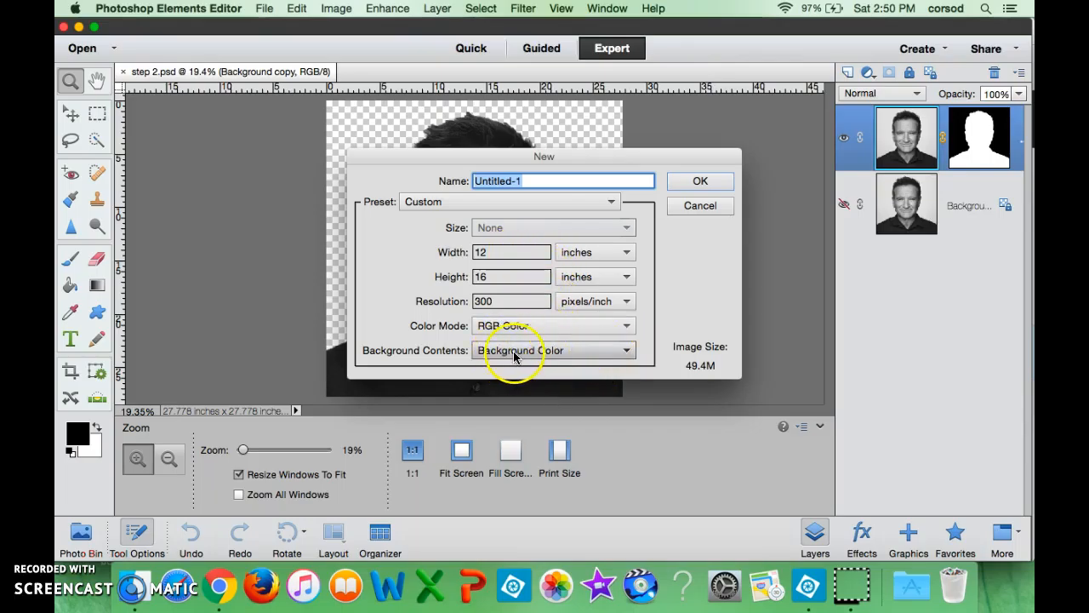
click(564, 352)
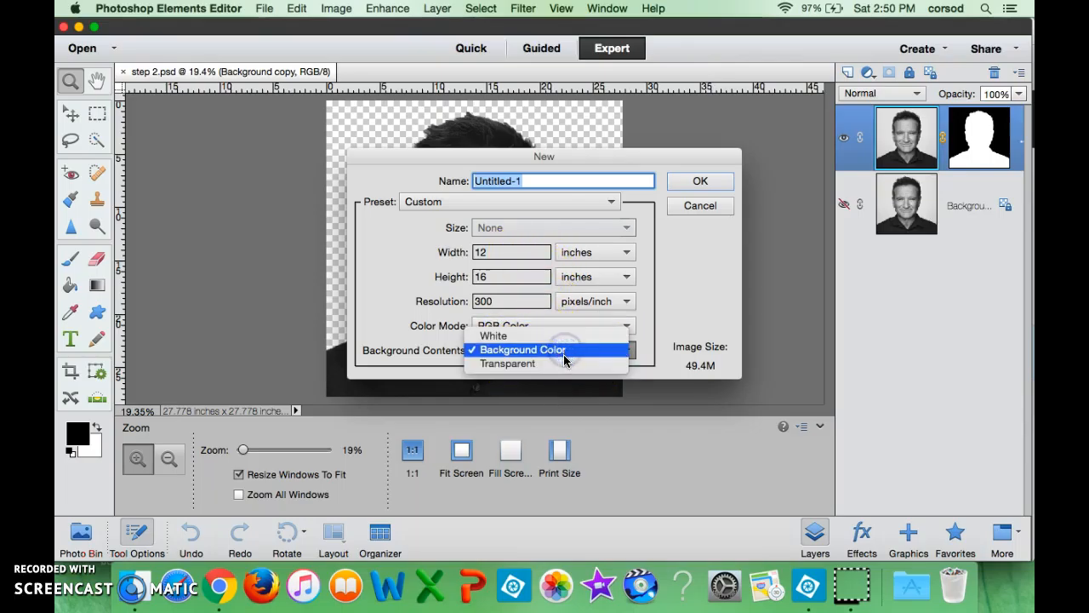
click(564, 354)
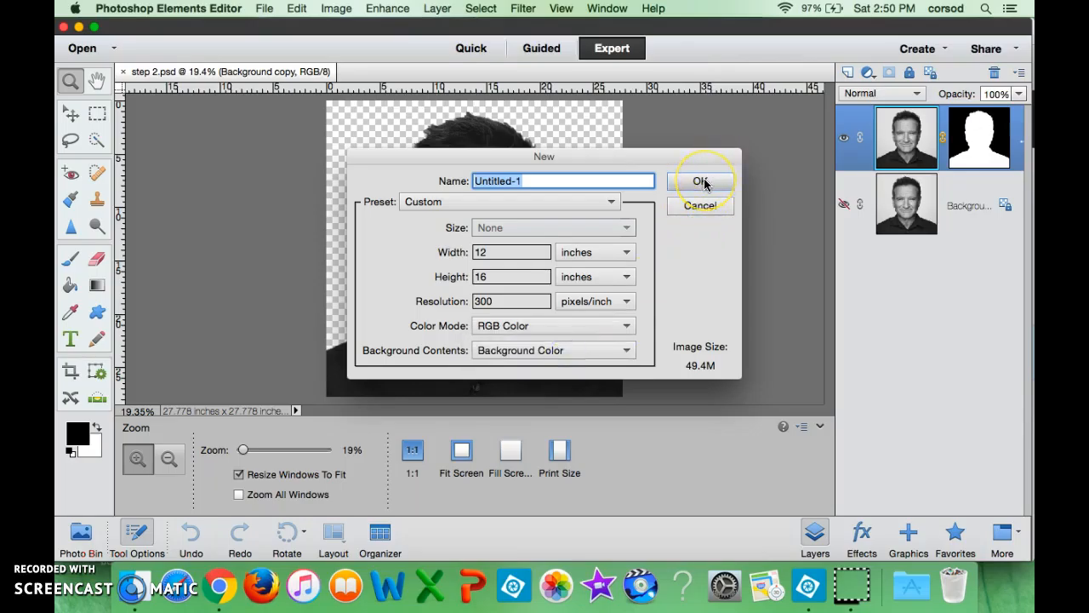
click(702, 182)
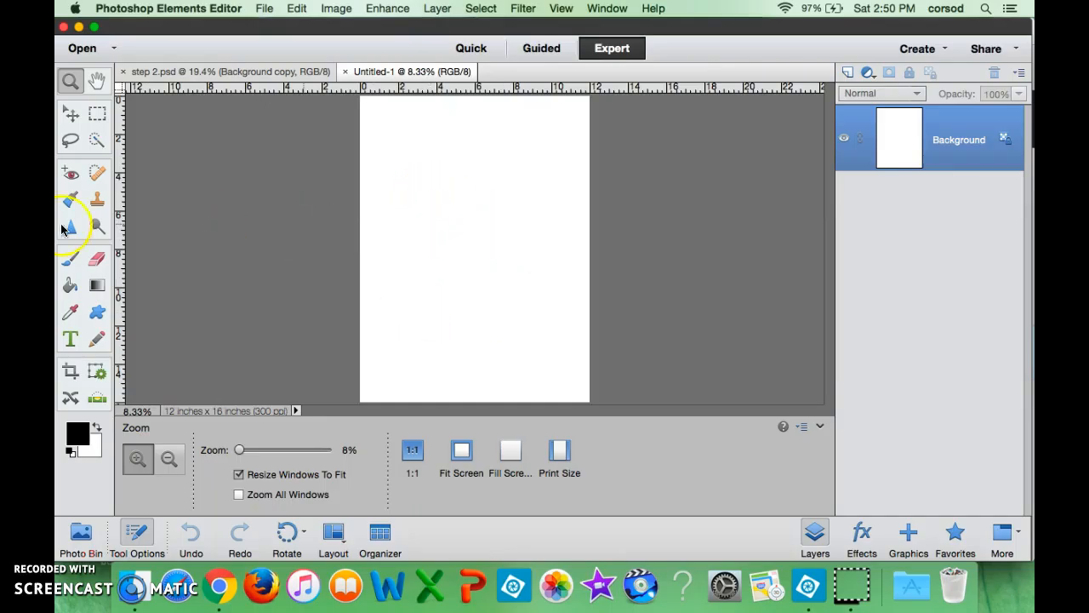
Step: Fill the blank page with black (000000) using the Paint Bucket
click(69, 286)
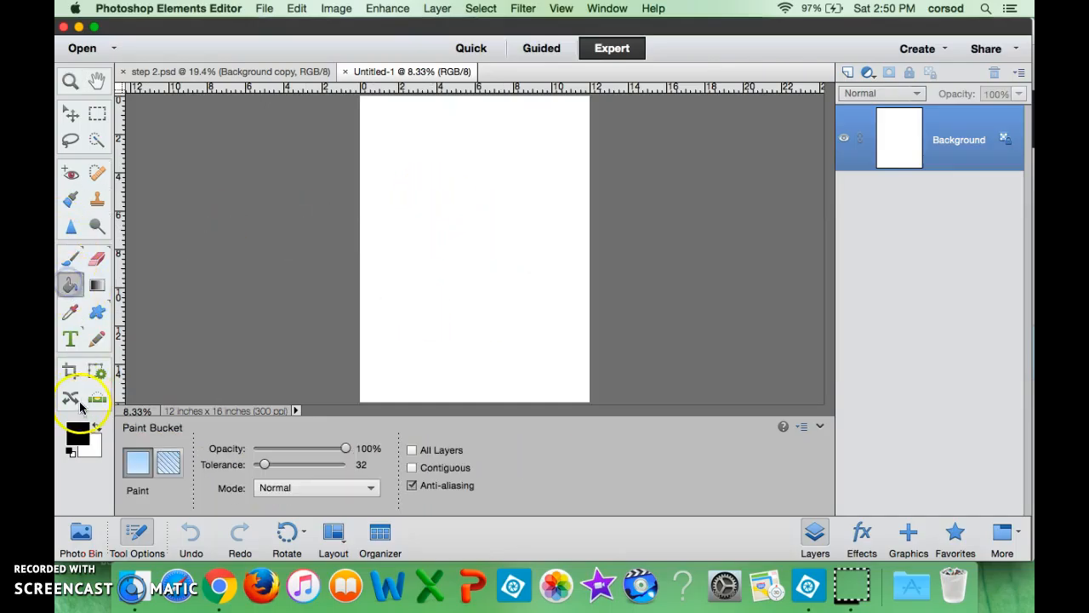
click(79, 433)
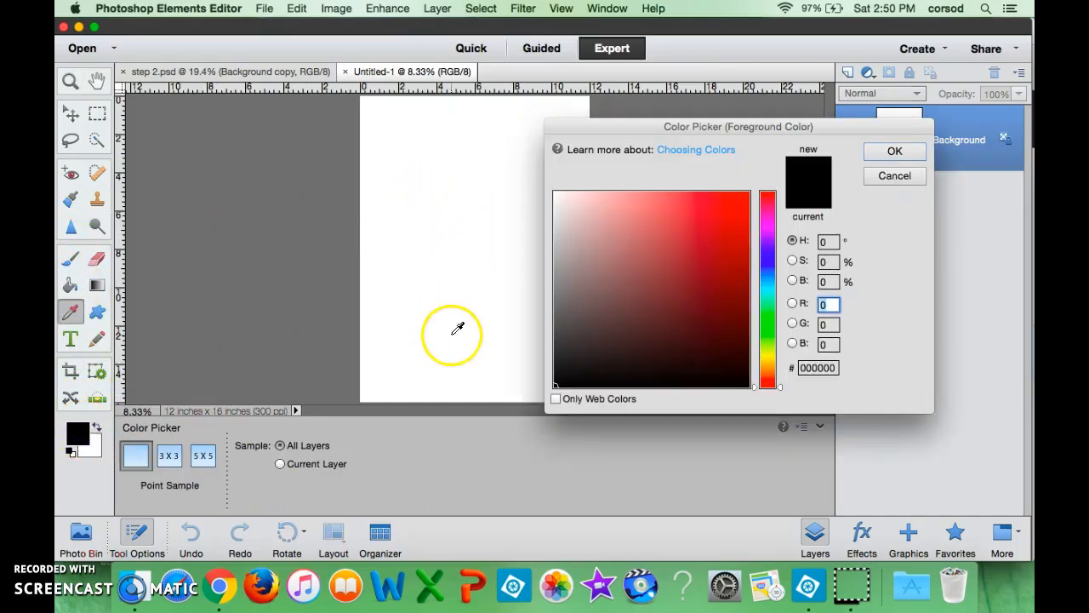
click(554, 387)
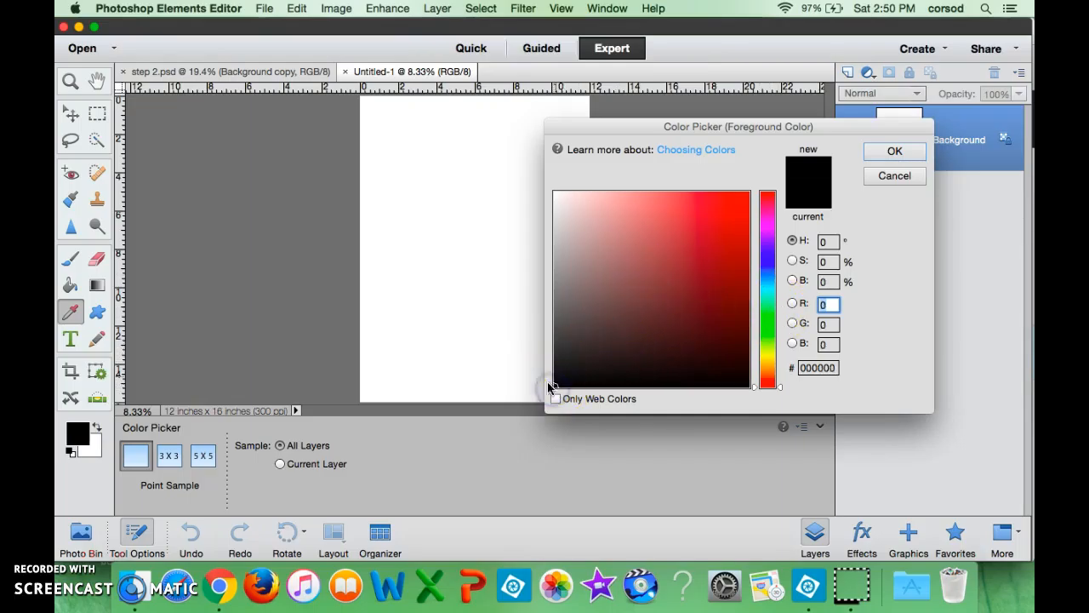
drag(836, 362, 782, 364)
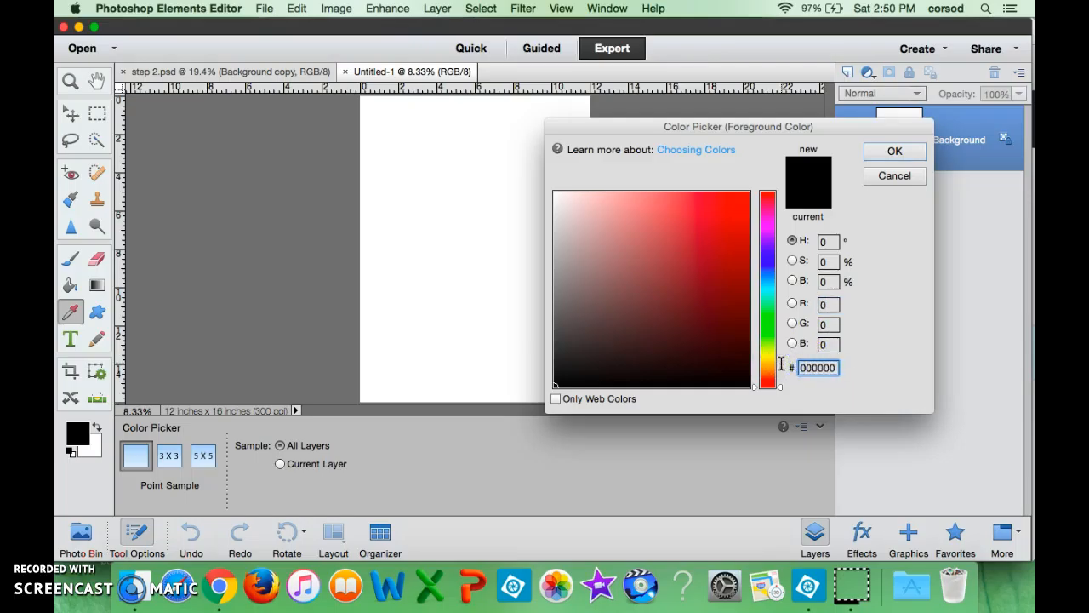
click(895, 150)
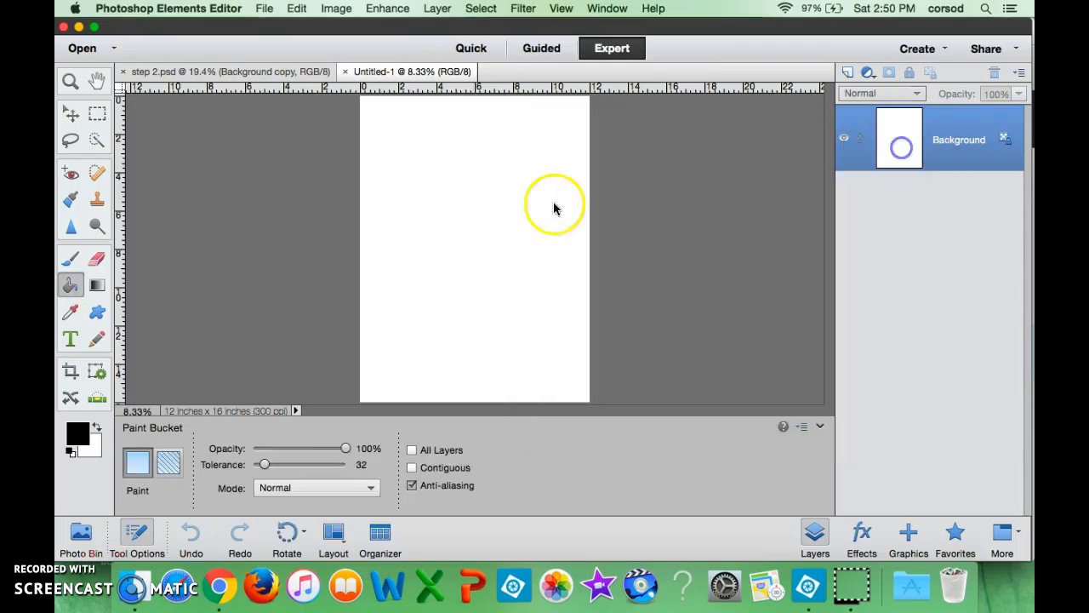
click(470, 204)
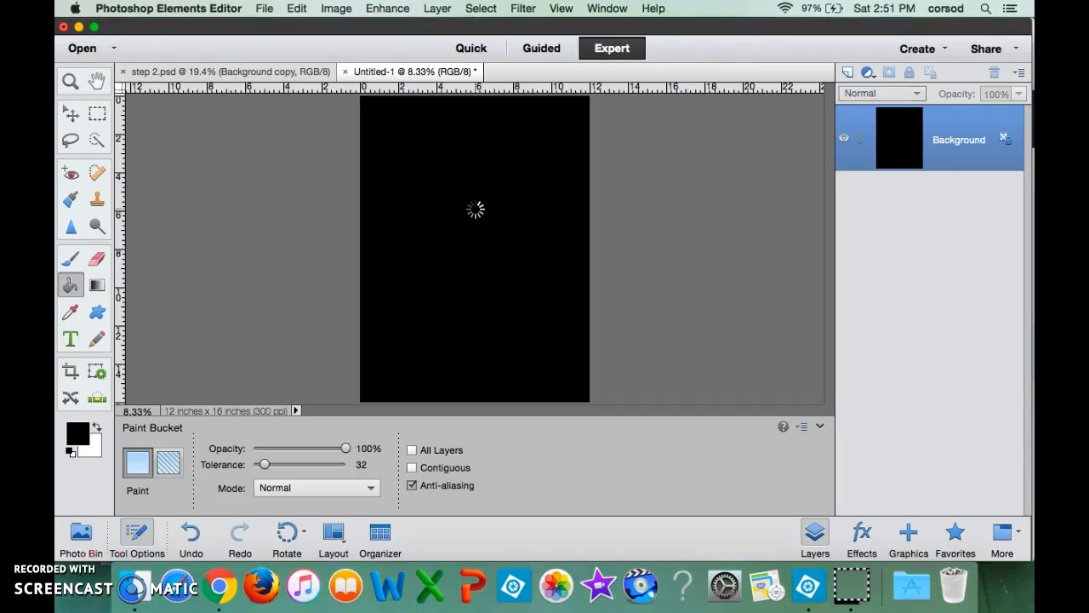
Step: Copy the cut-out portrait from step 2.psd onto the black page of Untitled-1 with the Move tool
click(208, 70)
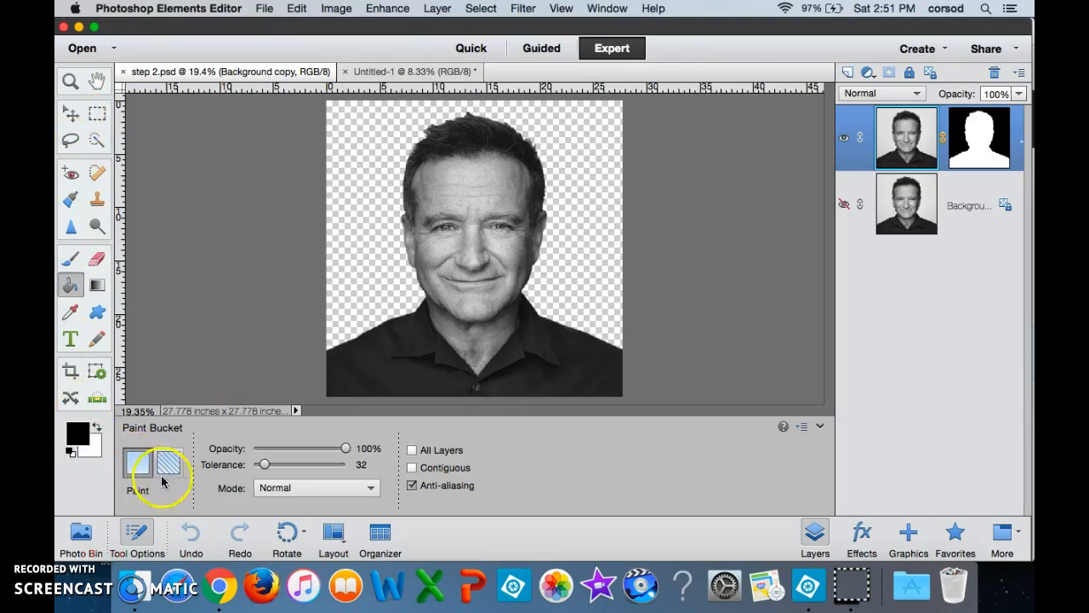
click(78, 532)
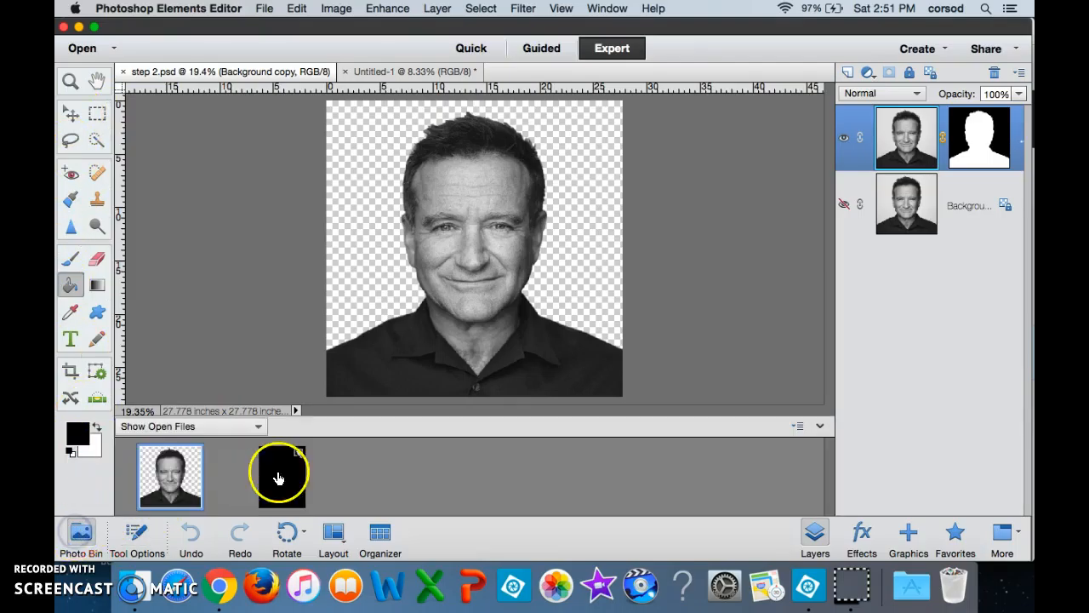
click(66, 117)
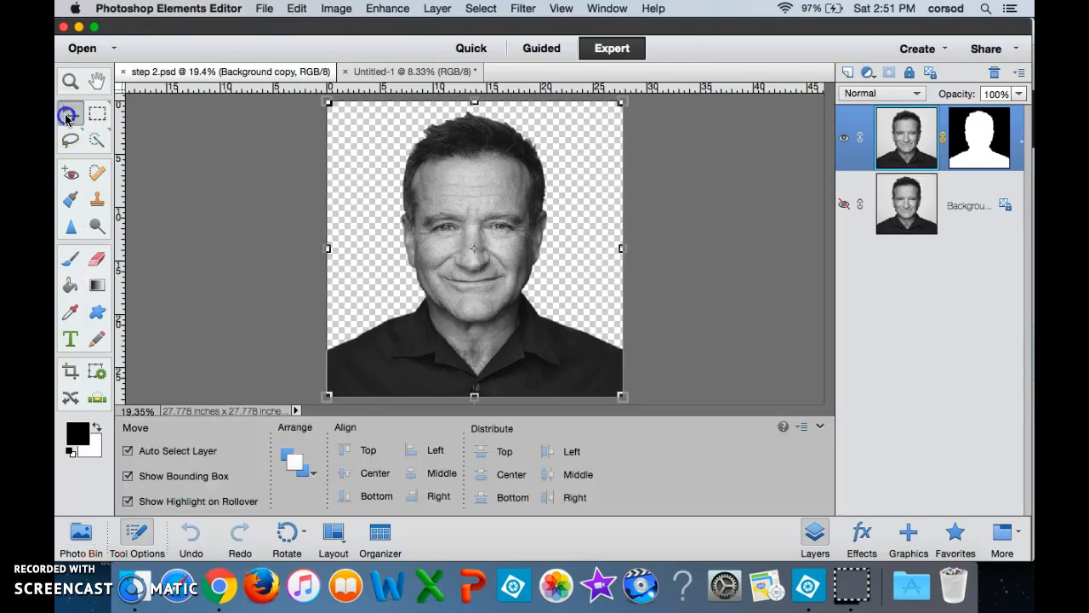
click(81, 532)
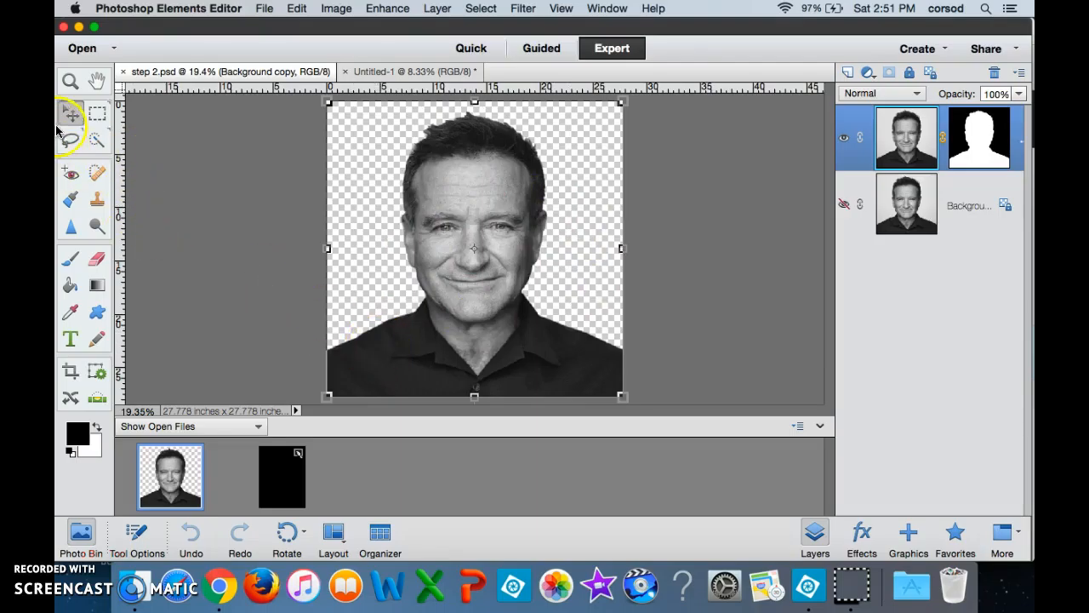
click(479, 229)
click(383, 372)
drag(297, 458, 289, 475)
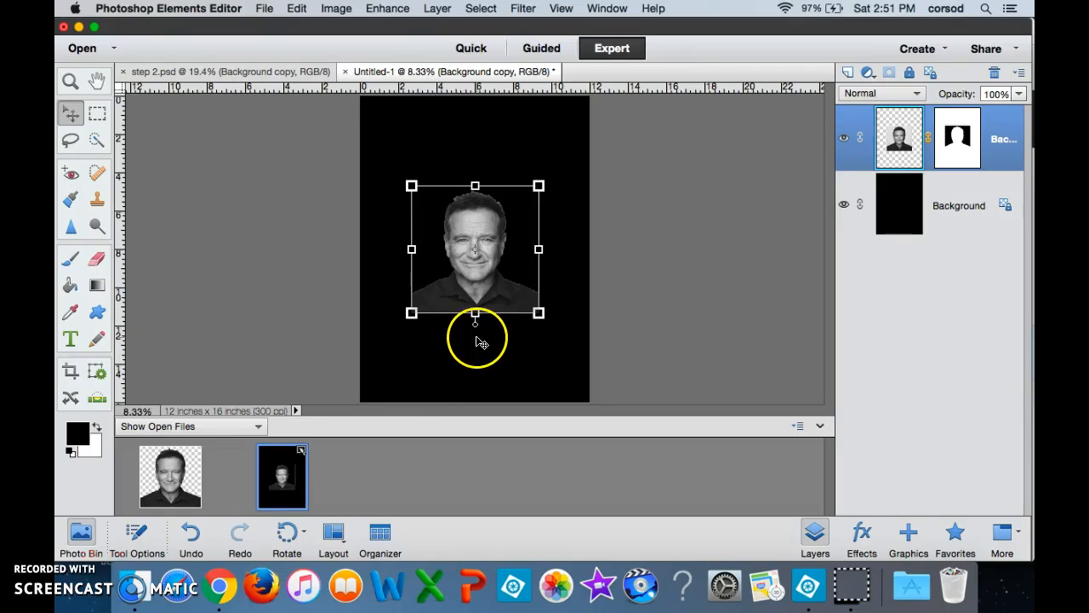
Step: Enlarge the portrait proportionally to about 433% and move it so the face covers the black page
drag(539, 180, 538, 179)
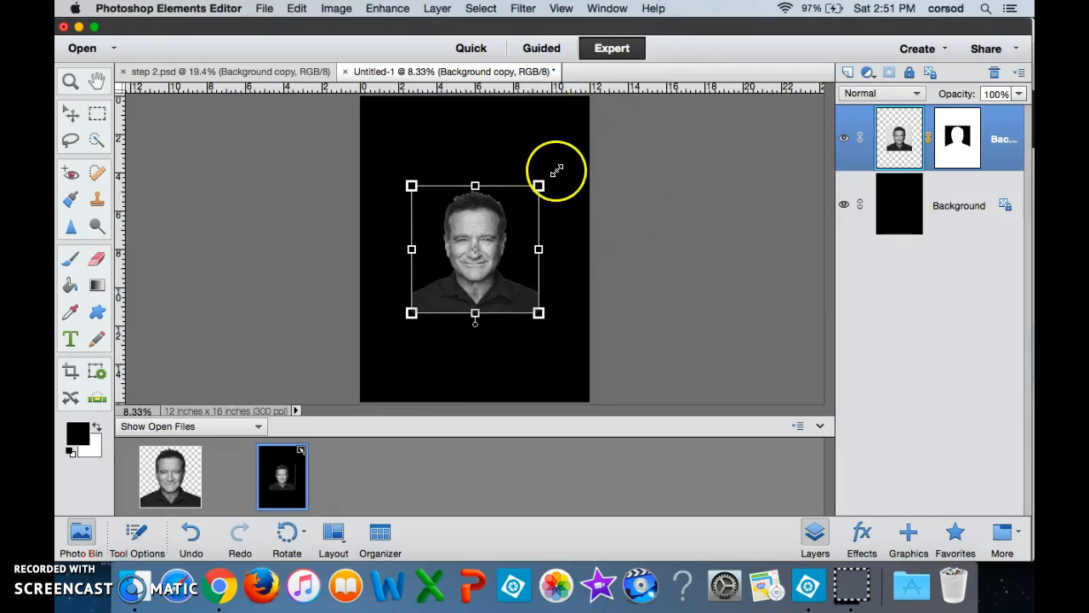
click(537, 185)
drag(537, 186, 591, 125)
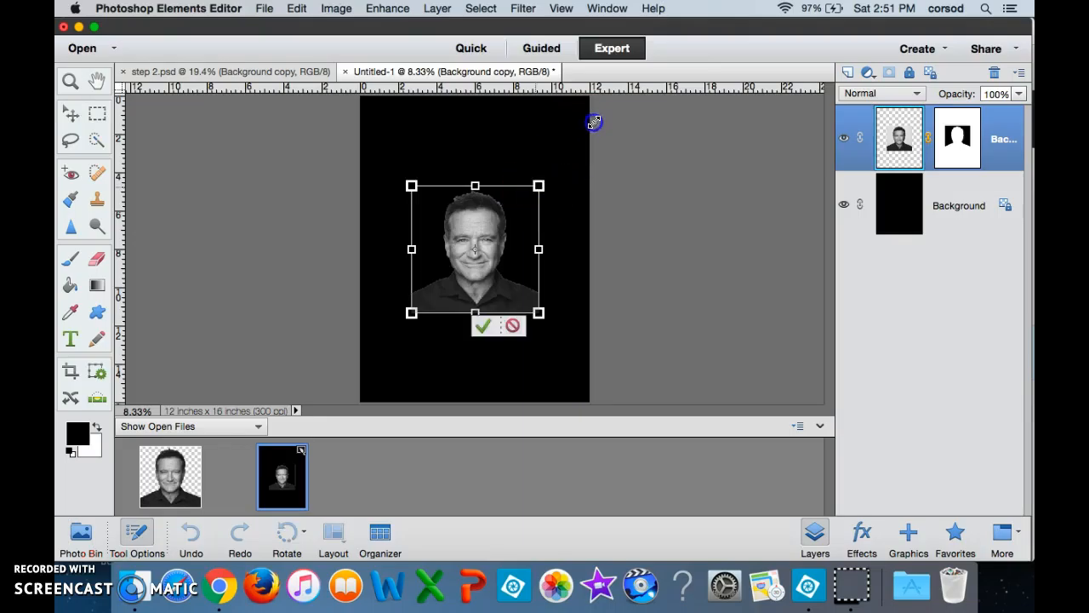
drag(538, 187, 598, 127)
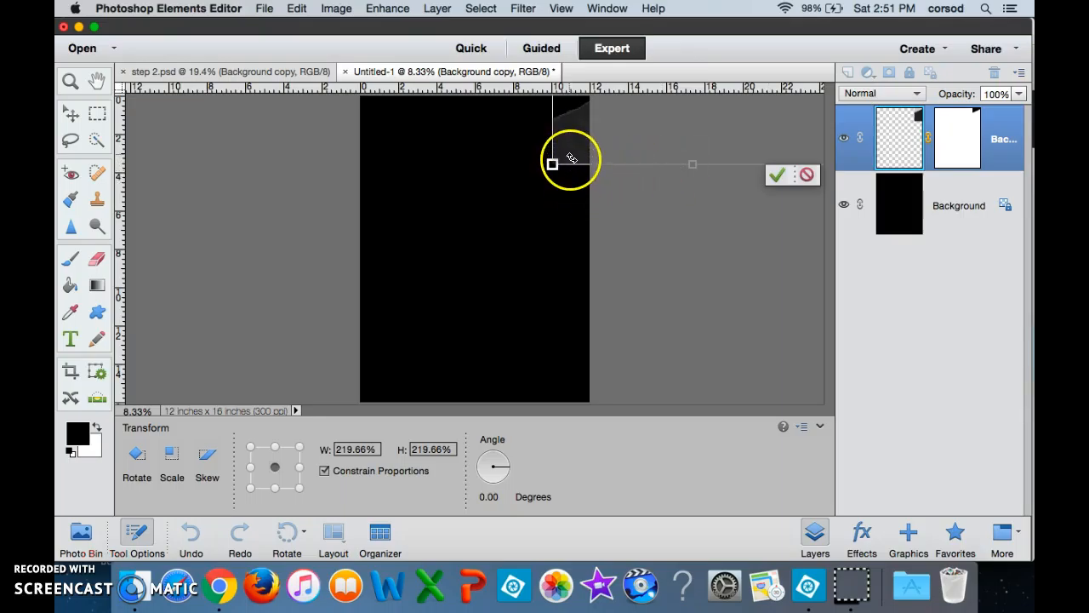
drag(554, 162, 245, 398)
drag(549, 191, 478, 294)
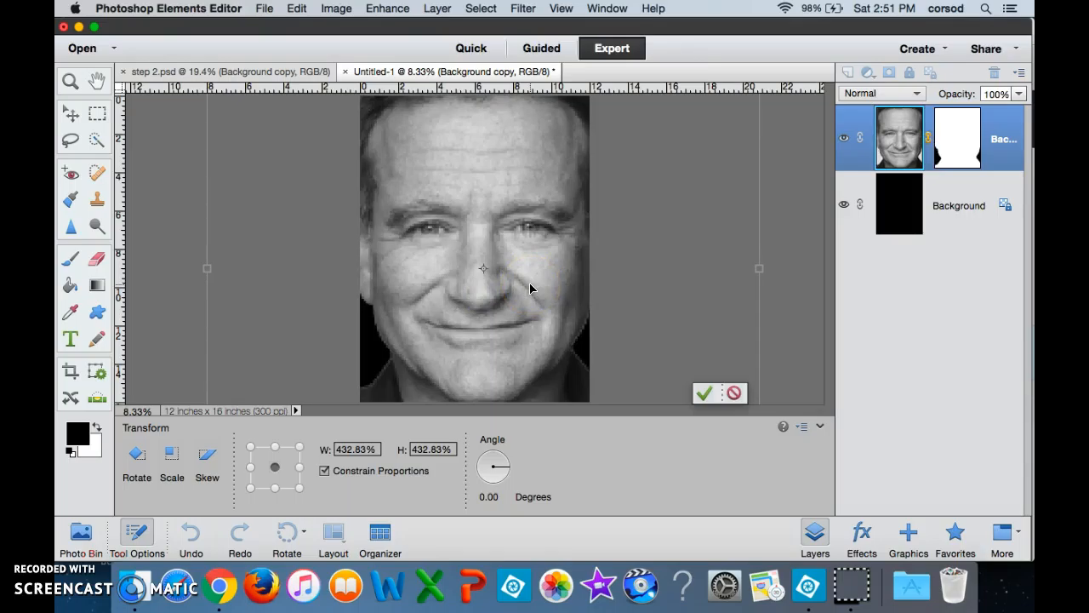
Step: Reduce the portrait's scale to about 366%, center the face within the page, and apply the transform
key(super+minus)
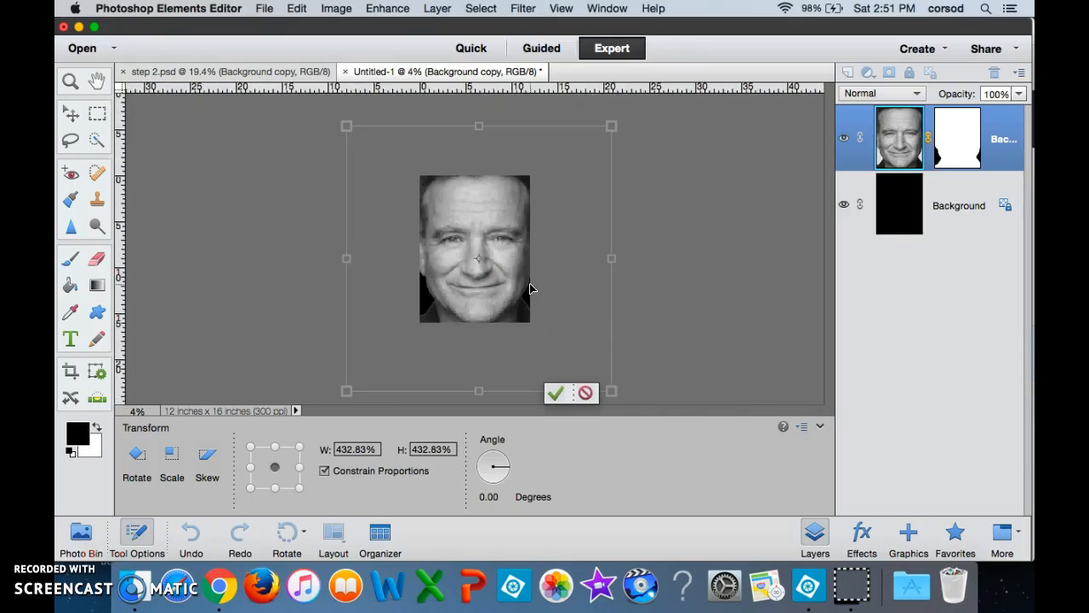
drag(610, 127, 589, 151)
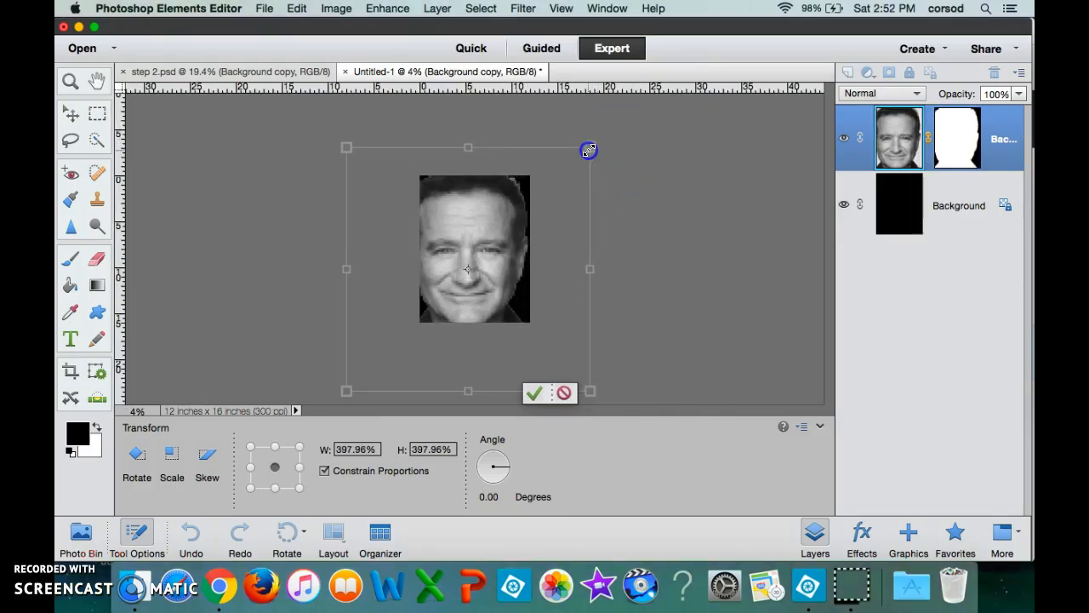
drag(492, 224, 499, 223)
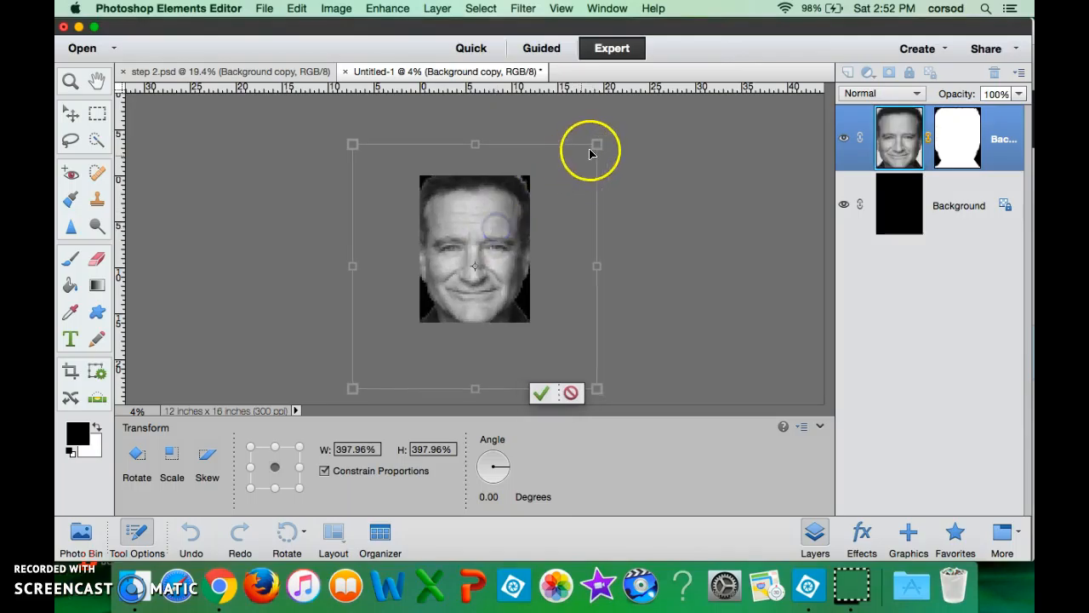
drag(595, 145, 580, 160)
drag(500, 220, 510, 212)
drag(596, 149, 576, 167)
drag(481, 219, 488, 214)
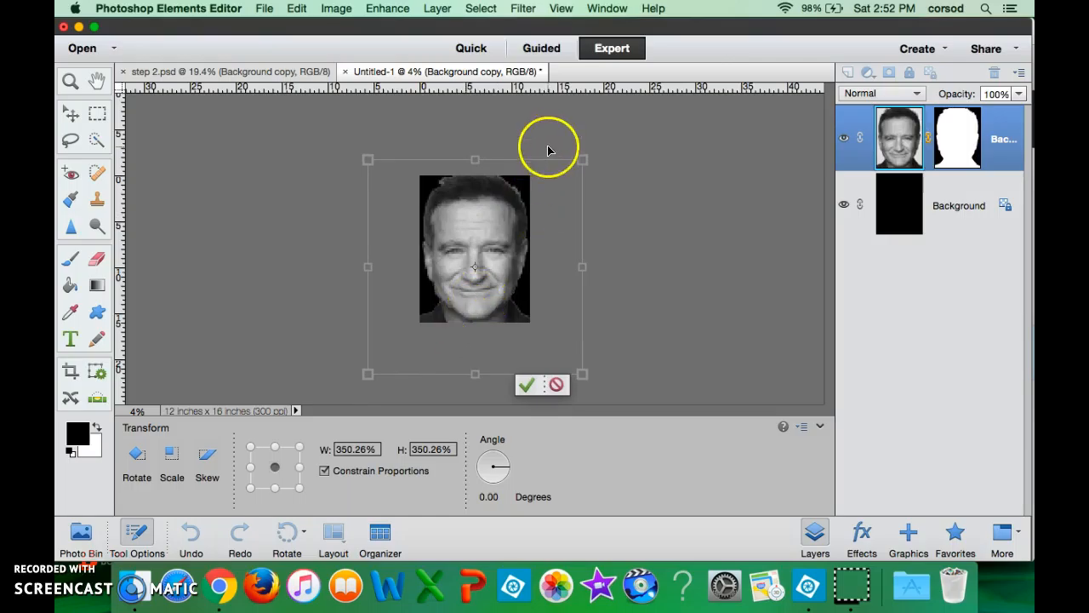
drag(583, 164, 593, 152)
drag(495, 232, 491, 266)
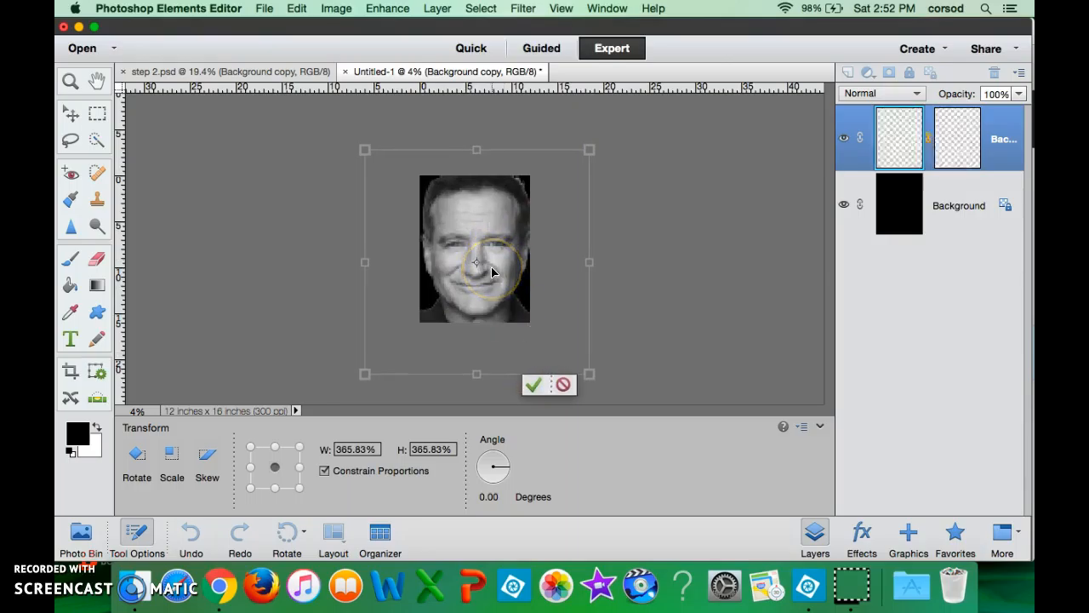
click(532, 386)
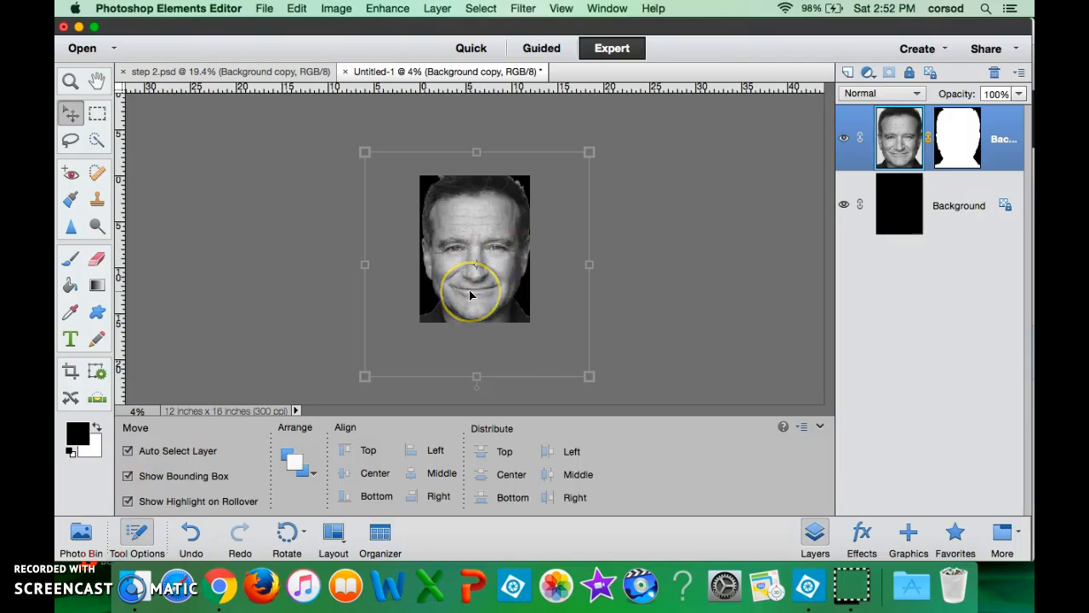
key(super+equal)
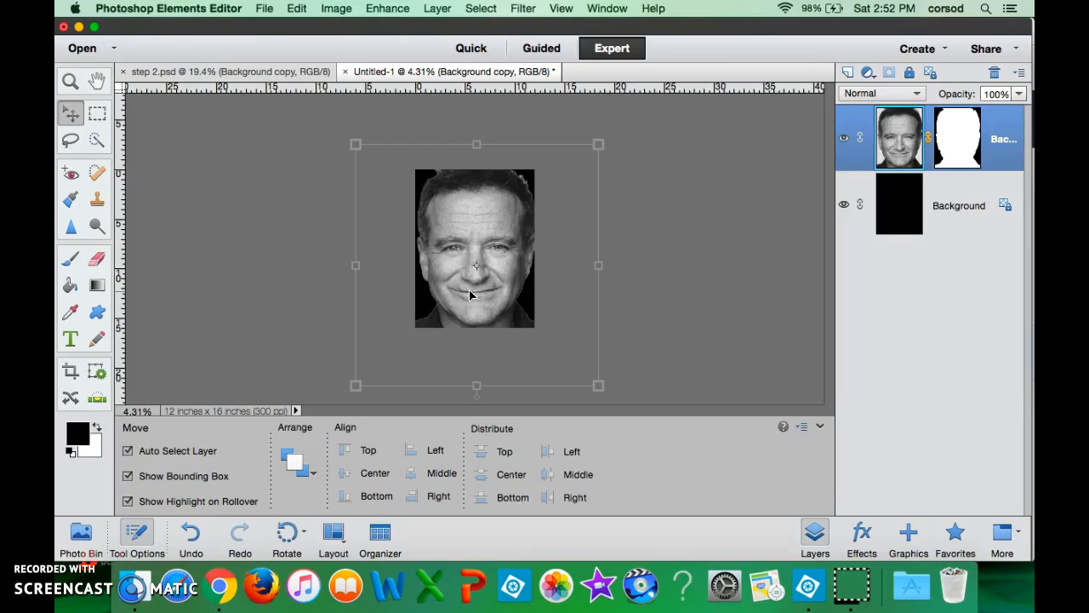
scroll(471, 294, up, 1)
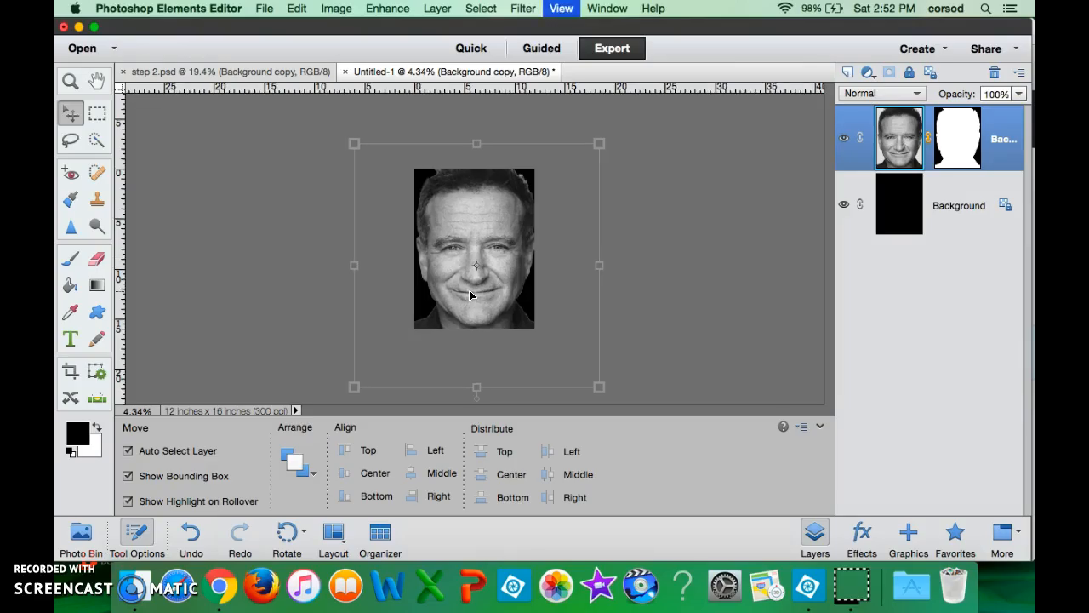
click(470, 270)
click(81, 545)
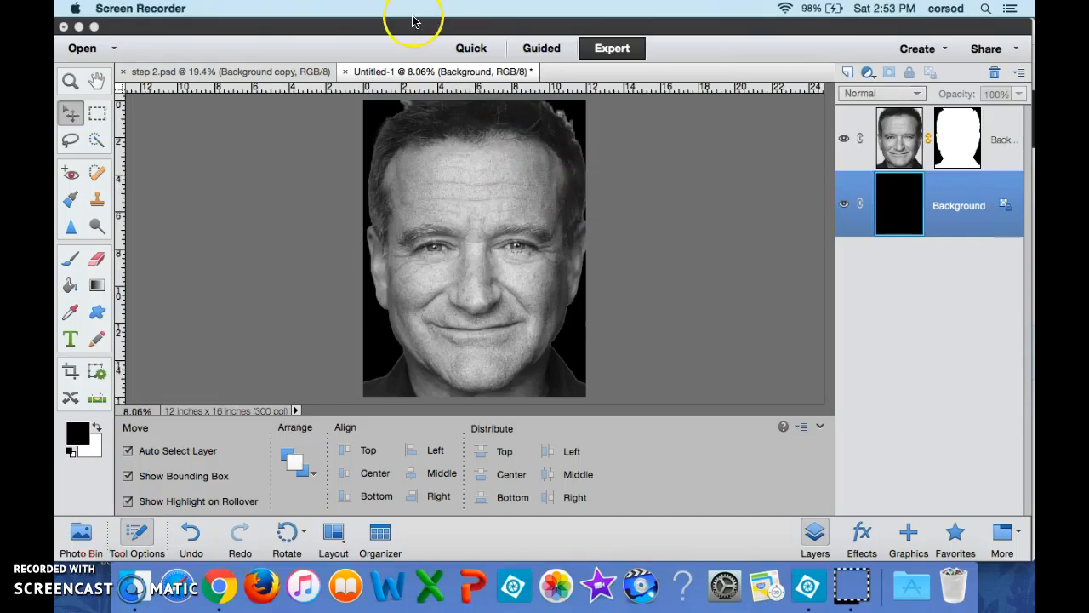
click(414, 22)
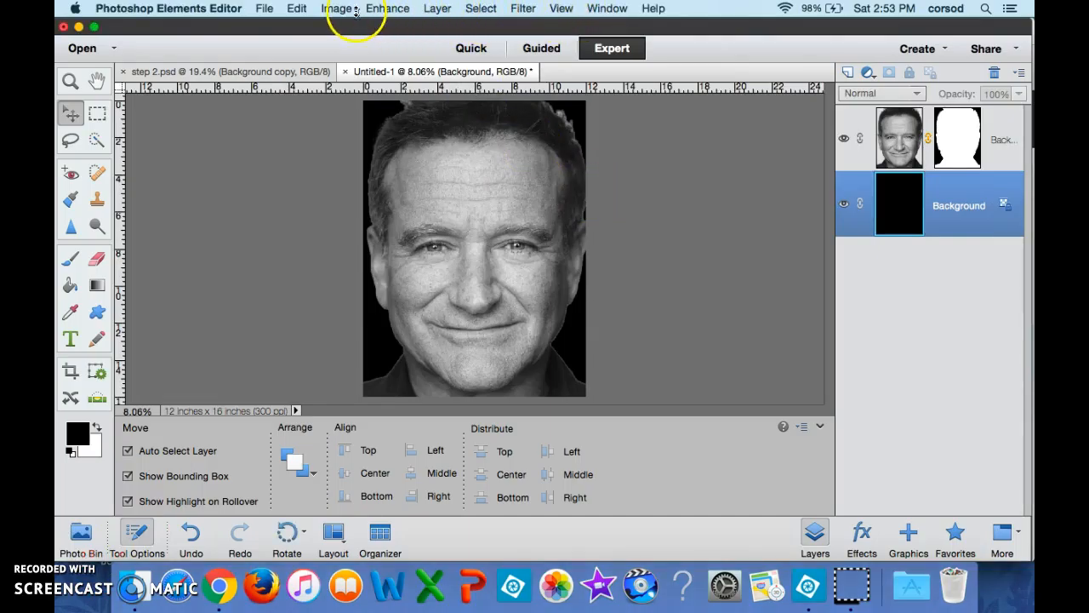
click(386, 8)
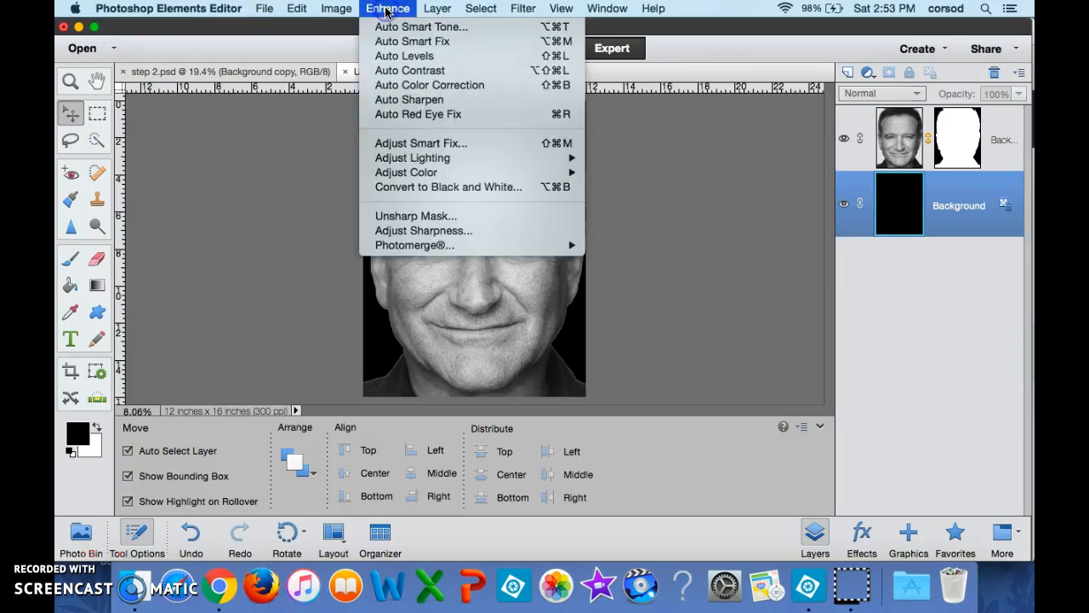
mouse_move(405, 164)
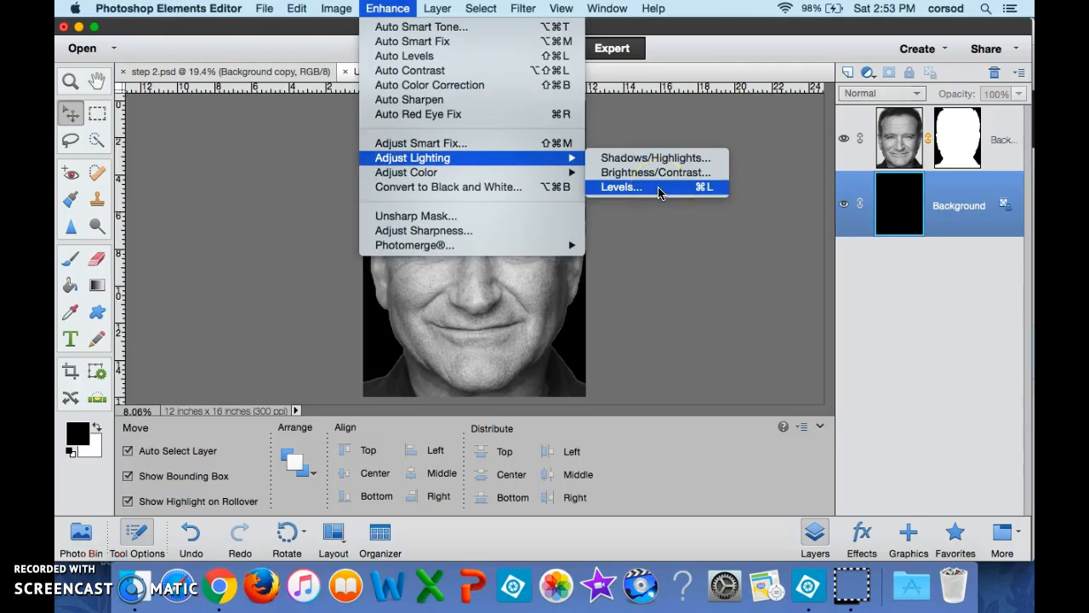
click(621, 186)
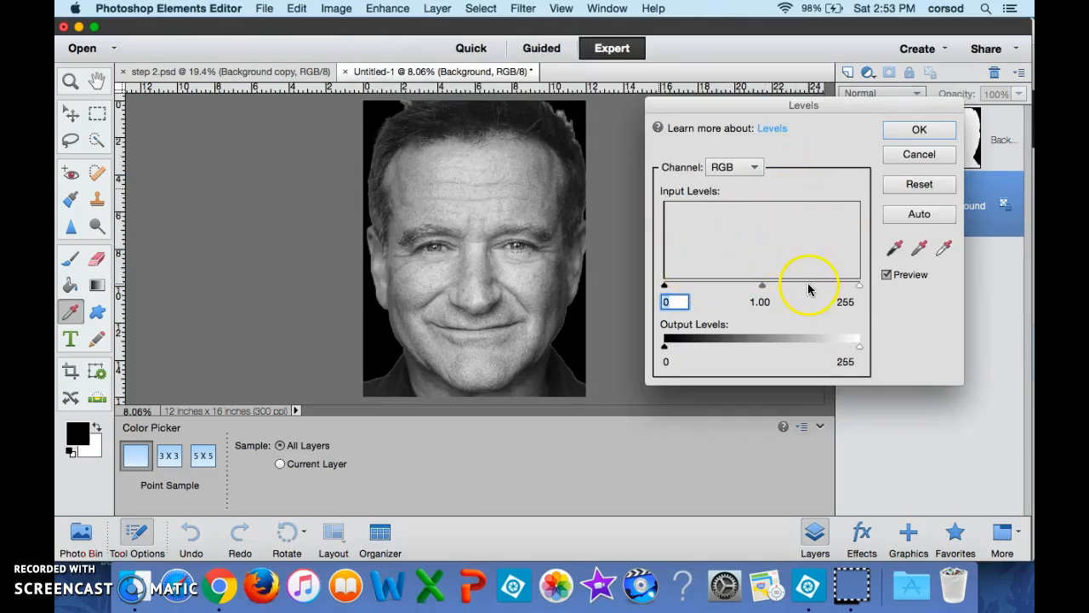
click(920, 156)
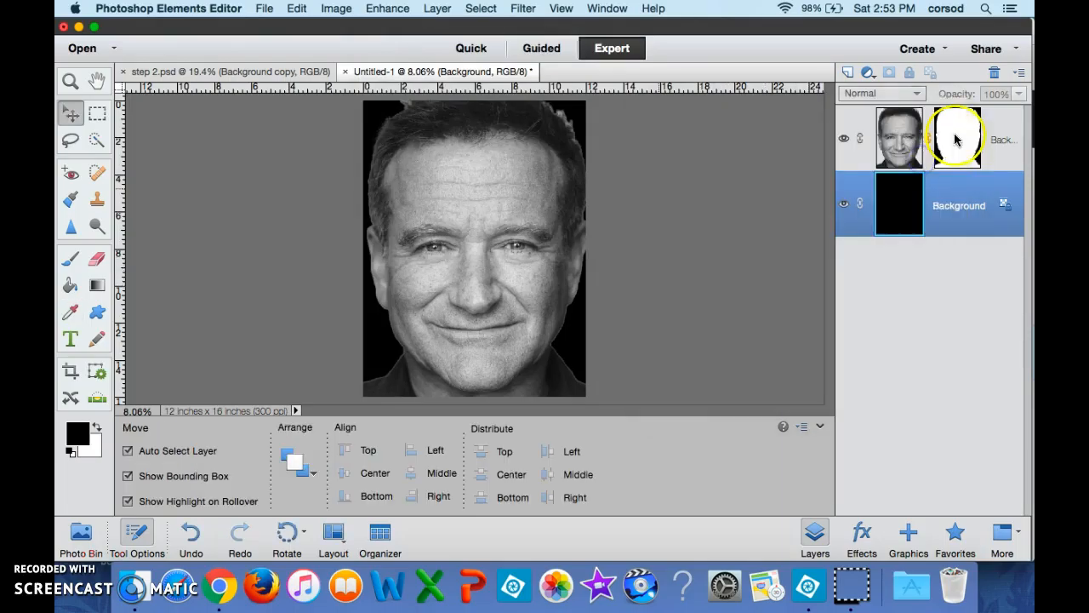
Step: Apply Levels to the portrait layer, setting the midtones to about 0.41 and the white point to about 213
click(885, 153)
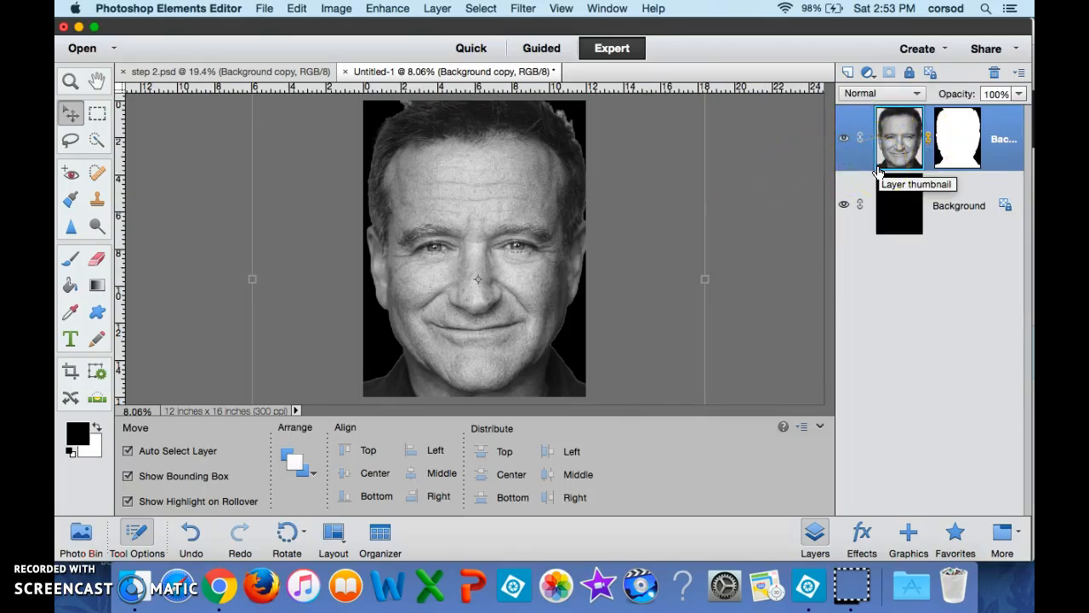
key(super+l)
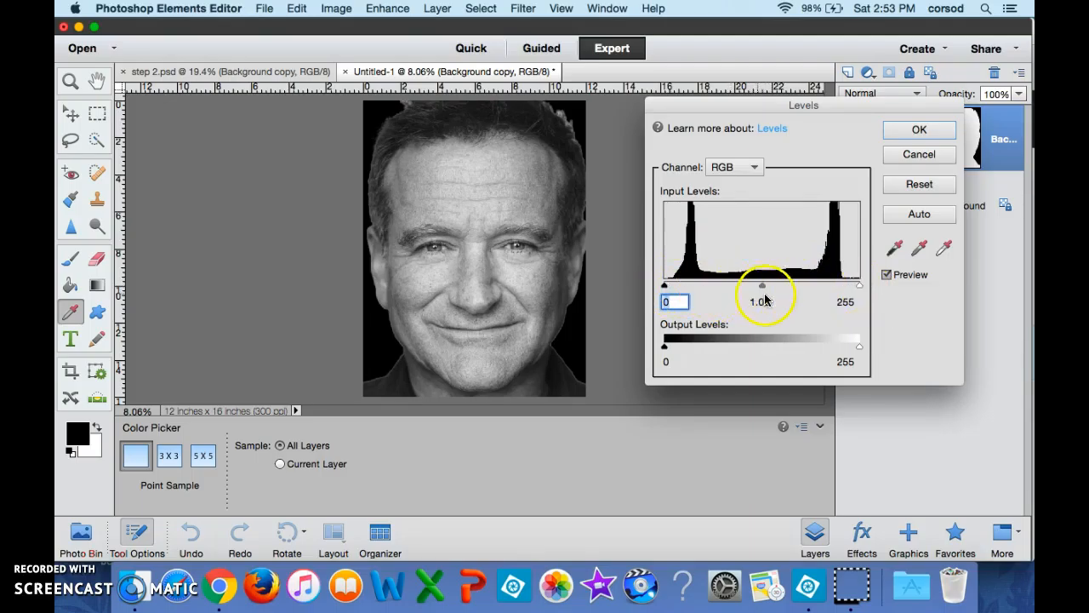
drag(764, 291, 761, 291)
drag(761, 290, 795, 289)
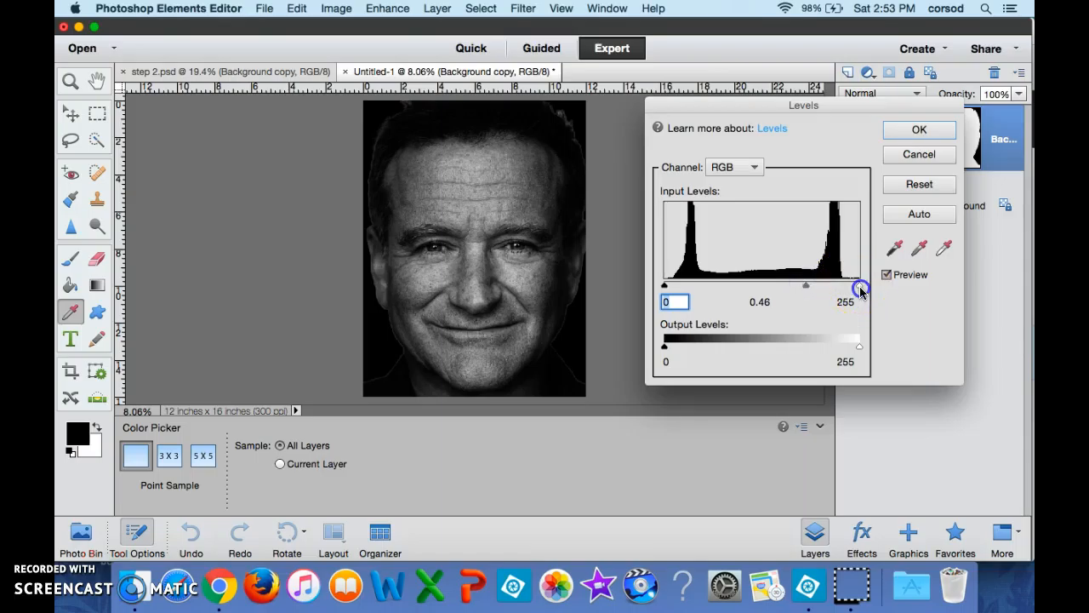
drag(855, 289, 827, 289)
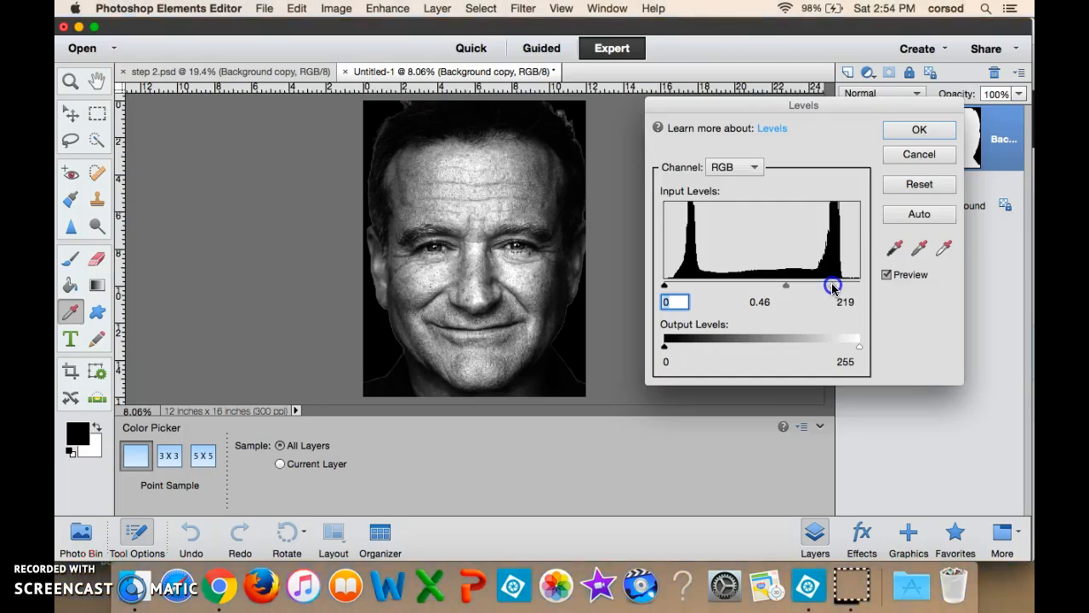
drag(832, 289, 856, 288)
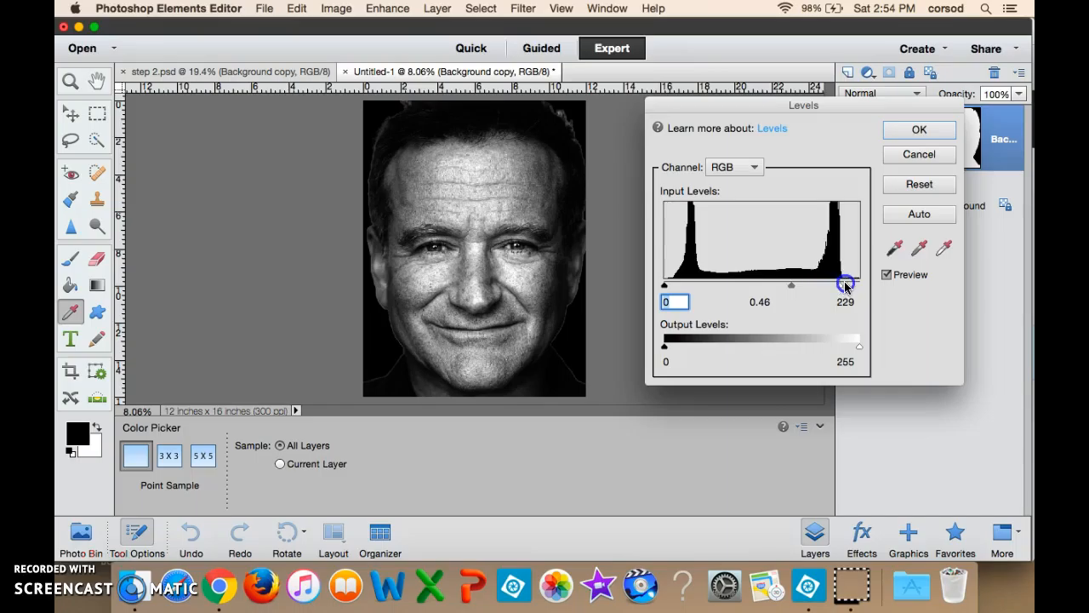
click(801, 288)
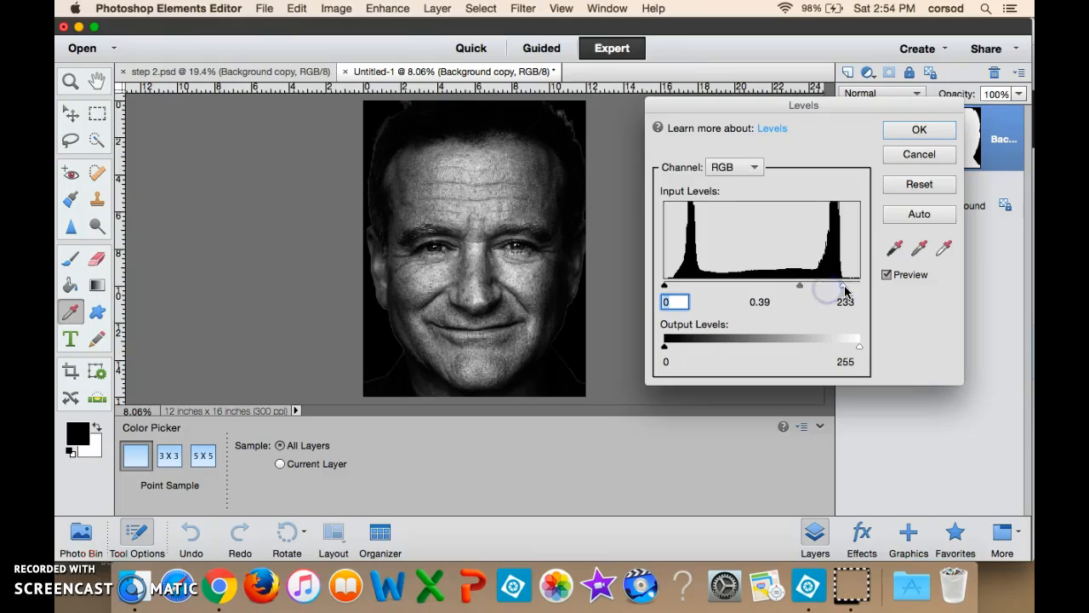
drag(838, 289, 822, 290)
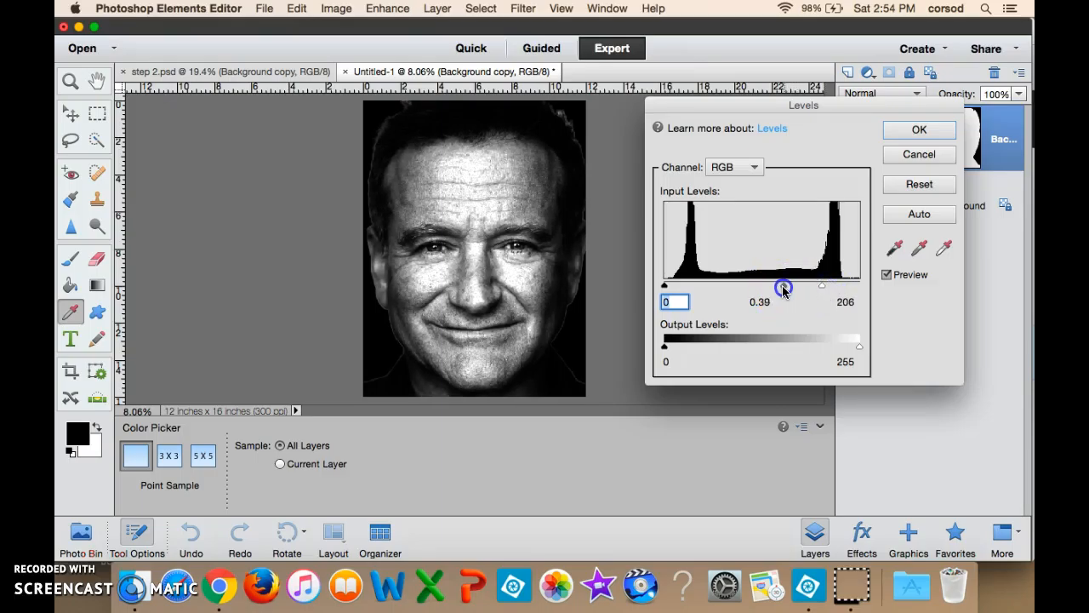
drag(785, 289, 830, 289)
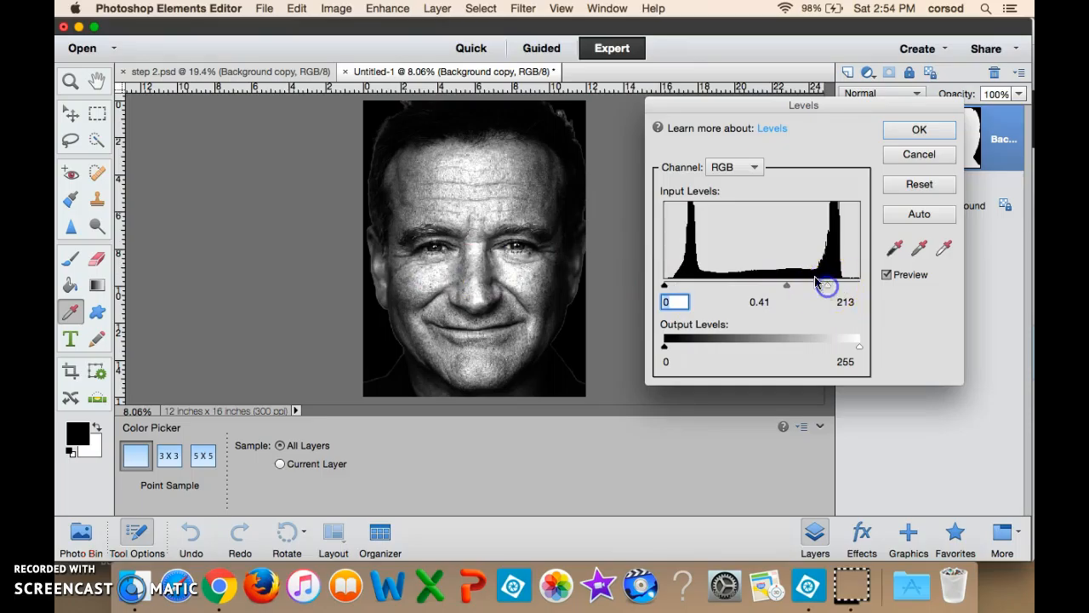
click(922, 133)
click(921, 133)
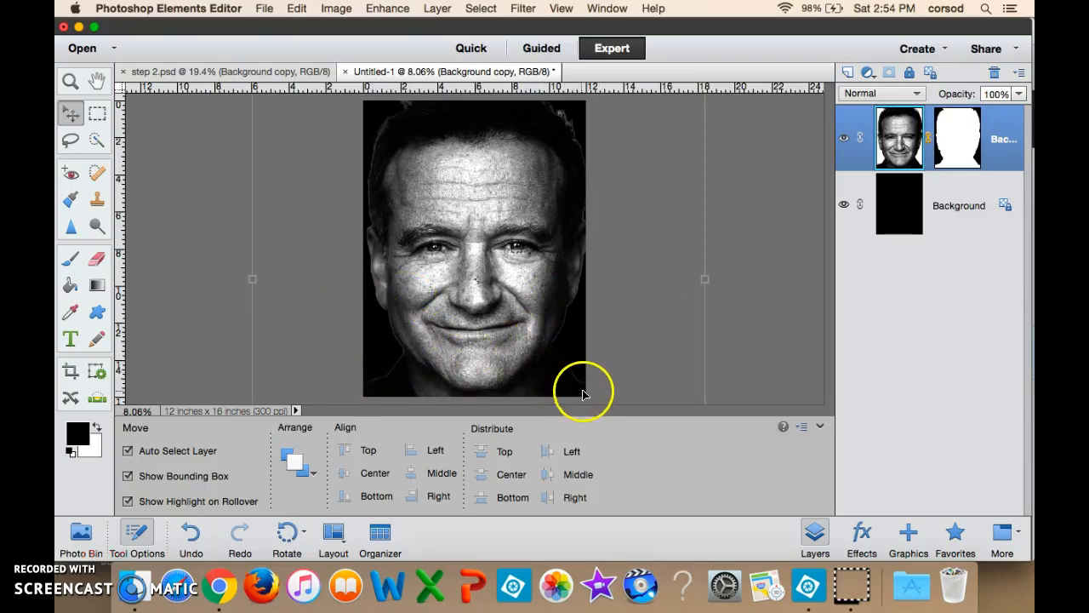
Step: Paint black on the portrait's layer mask with a 150 px brush at 100% opacity to hide the pale outline along the left shoulder and jaw
click(68, 82)
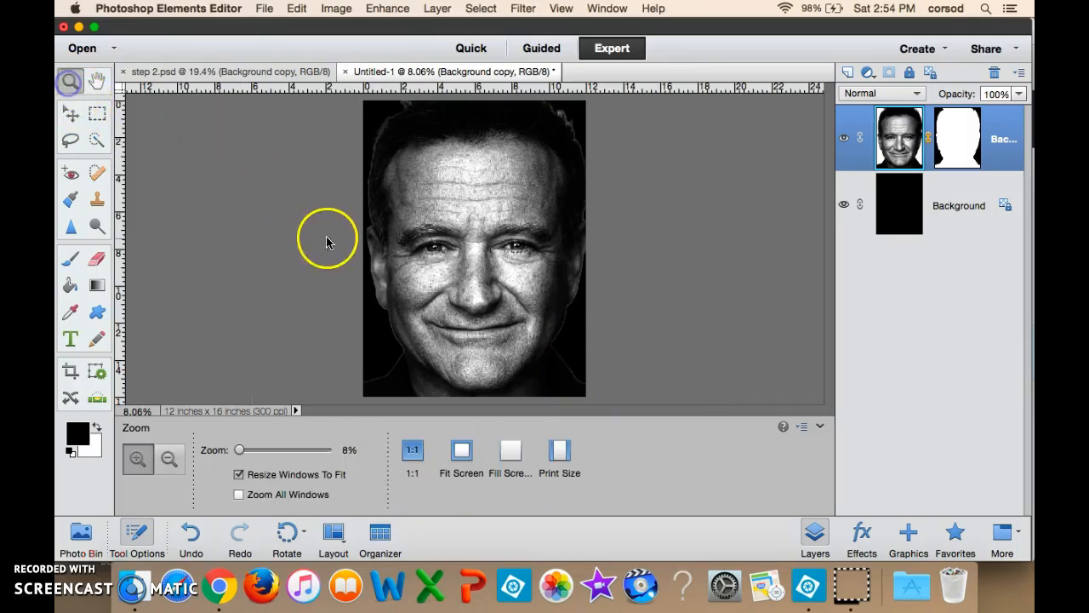
drag(365, 290, 383, 339)
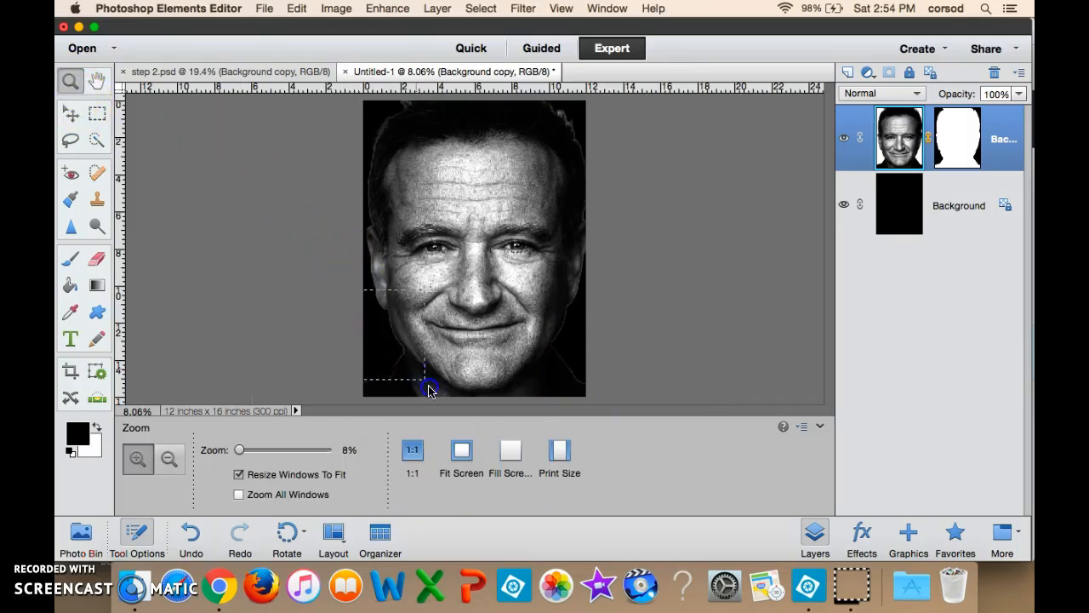
drag(437, 405, 438, 406)
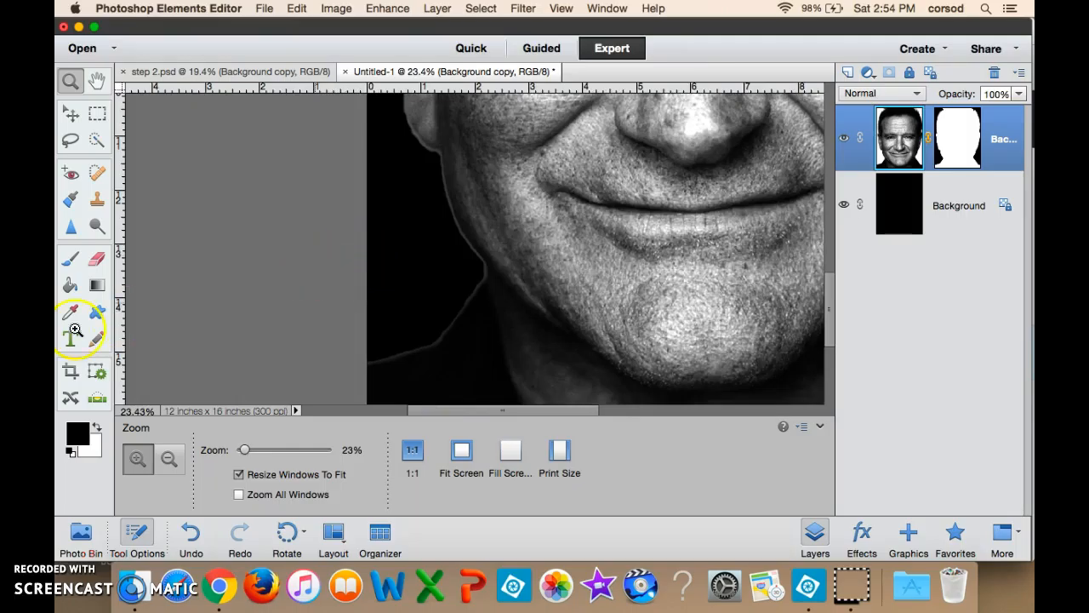
click(955, 140)
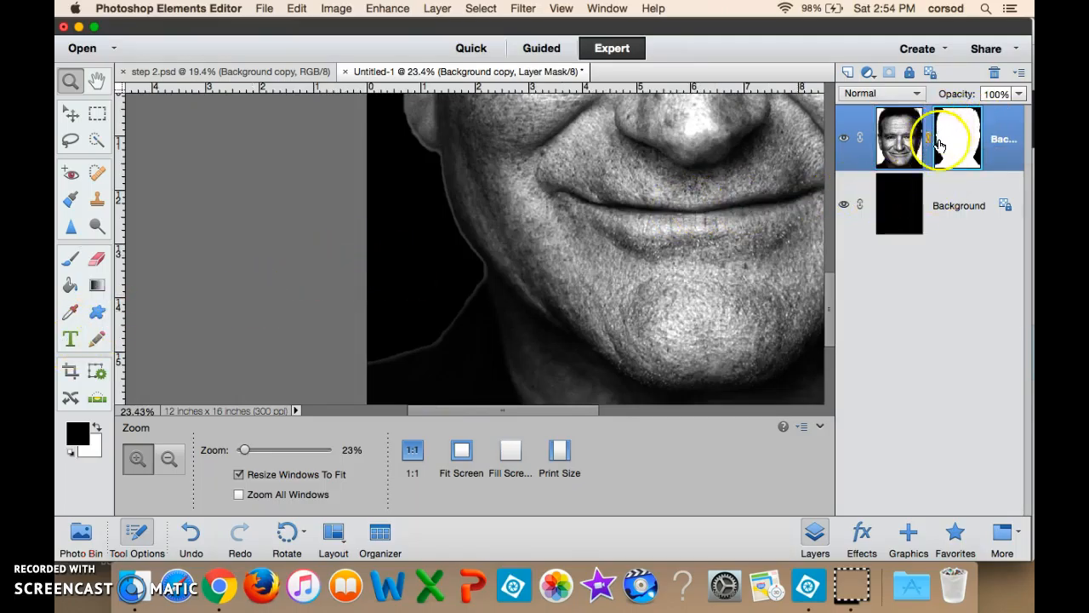
click(68, 261)
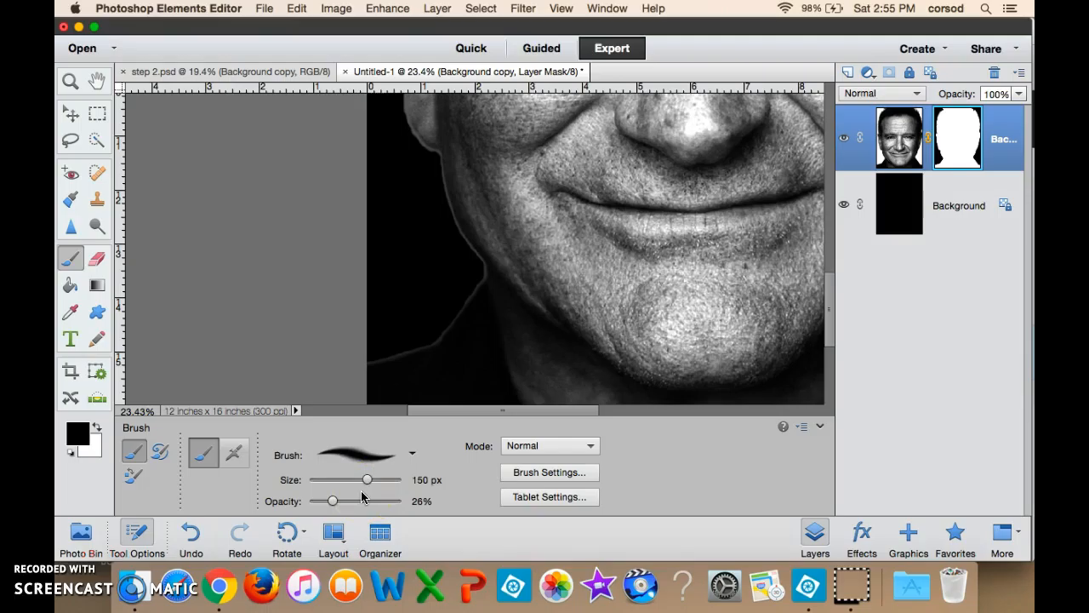
drag(333, 501, 417, 501)
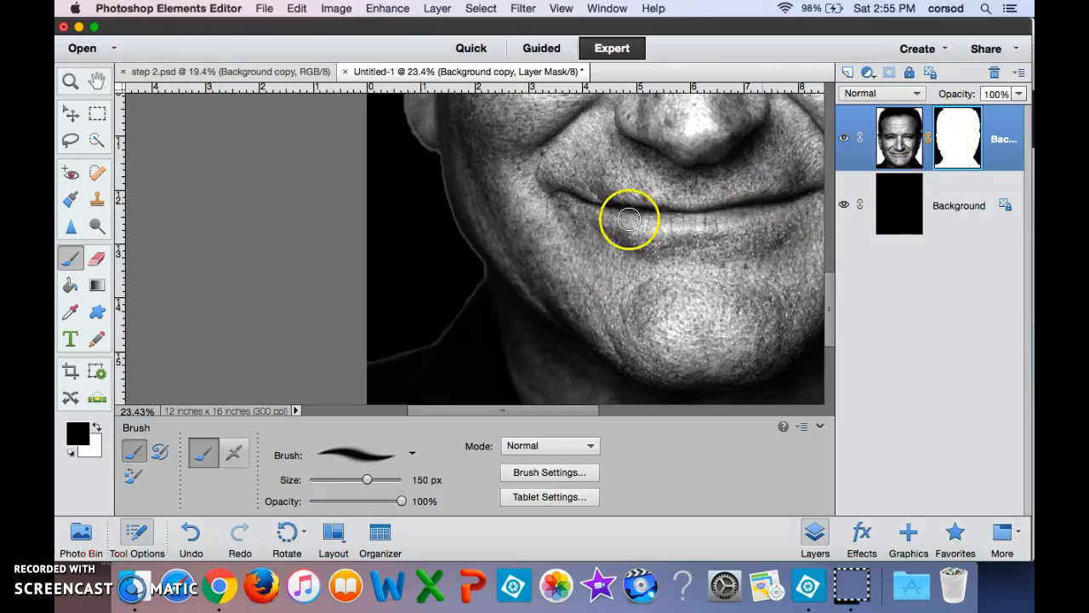
click(477, 279)
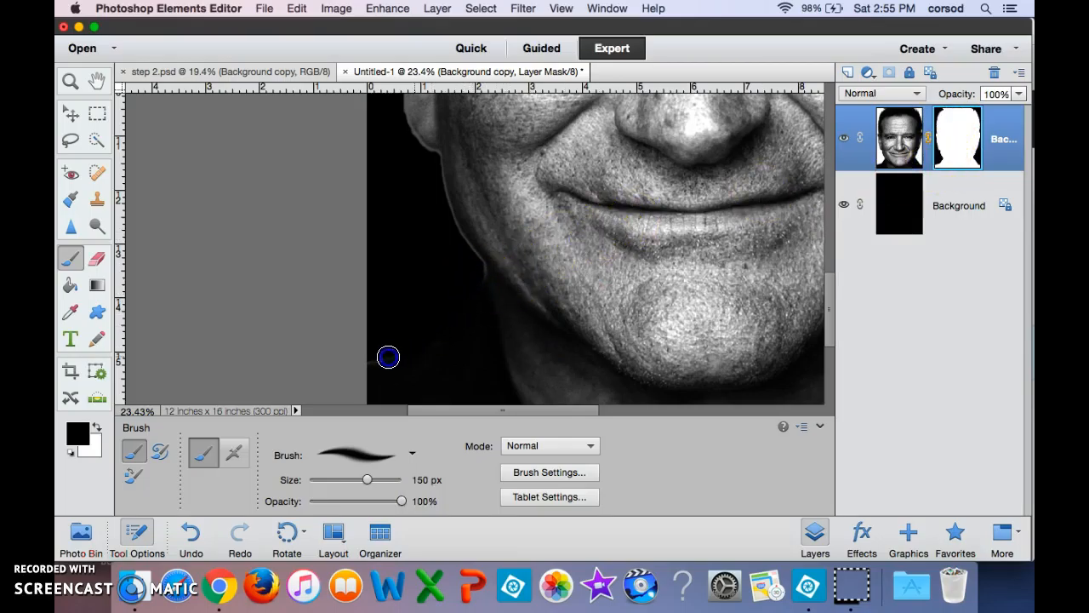
click(481, 272)
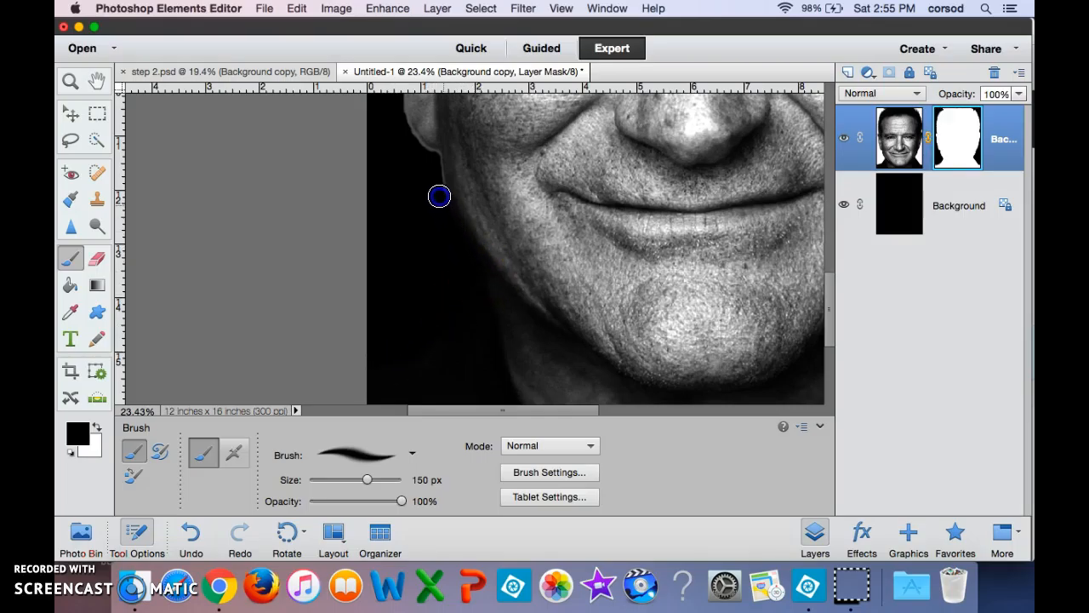
drag(435, 161, 482, 201)
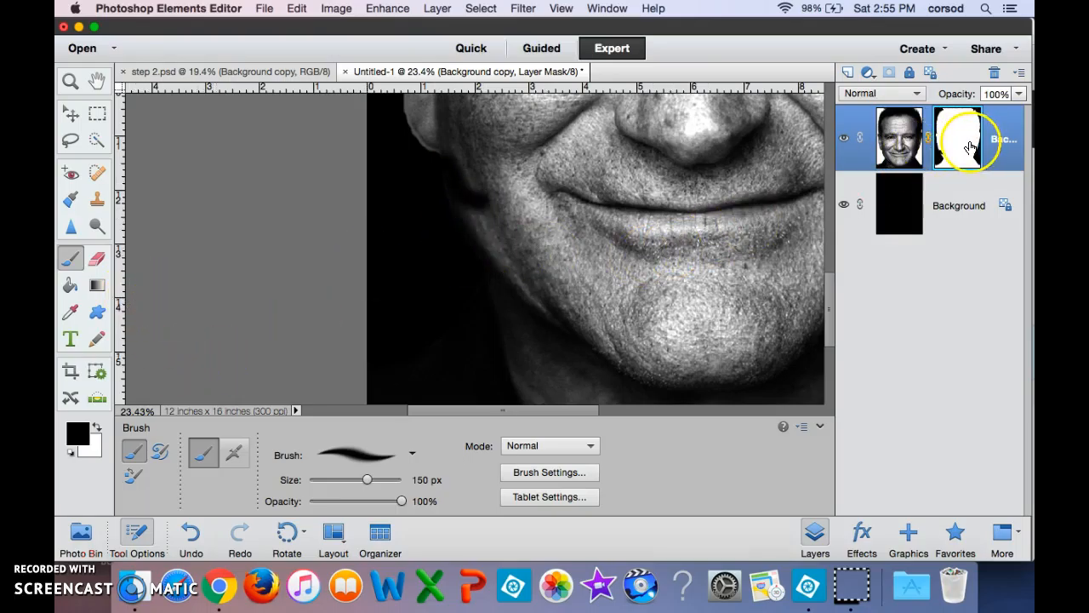
Step: Paint white on the layer mask to restore the over-erased cheek edge on the left side of the face
click(100, 427)
mouse_move(444, 268)
mouse_down()
mouse_move(503, 219)
mouse_move(463, 157)
mouse_up()
mouse_move(473, 207)
mouse_down()
mouse_move(422, 156)
mouse_move(437, 129)
mouse_move(427, 152)
mouse_move(506, 127)
mouse_move(621, 198)
mouse_move(619, 230)
mouse_move(702, 224)
mouse_move(651, 241)
mouse_move(658, 227)
mouse_move(616, 212)
mouse_move(571, 173)
mouse_move(461, 160)
mouse_move(457, 272)
mouse_up()
key(super+z)
mouse_move(448, 214)
mouse_down()
mouse_move(464, 265)
mouse_move(579, 244)
mouse_up()
Step: Return to black and paint the layer mask to hide the pale outline along the right shoulder, jaw and ear
drag(503, 412, 617, 410)
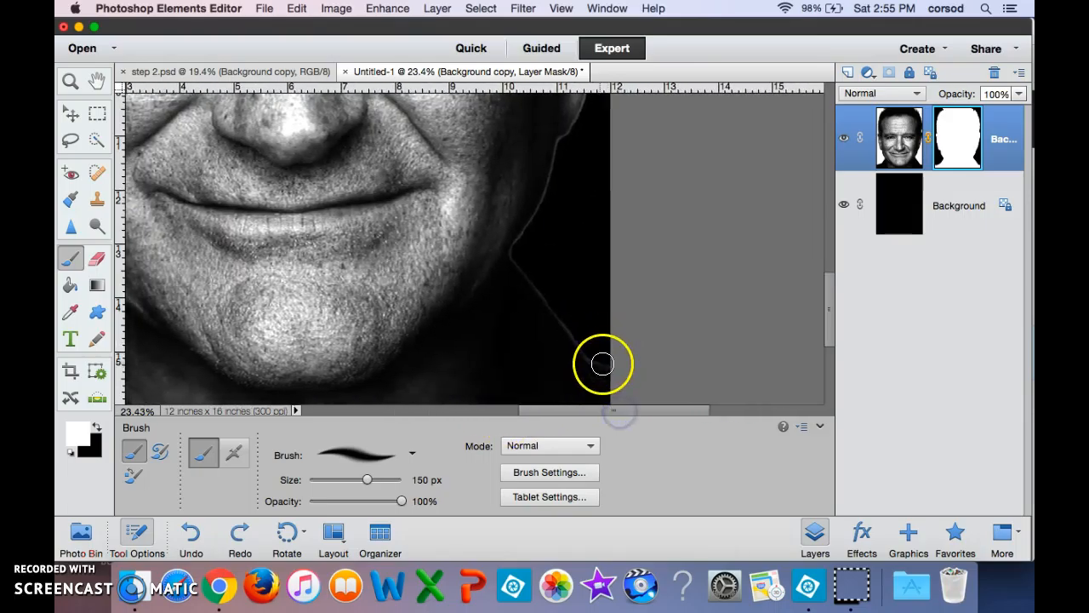
key(x)
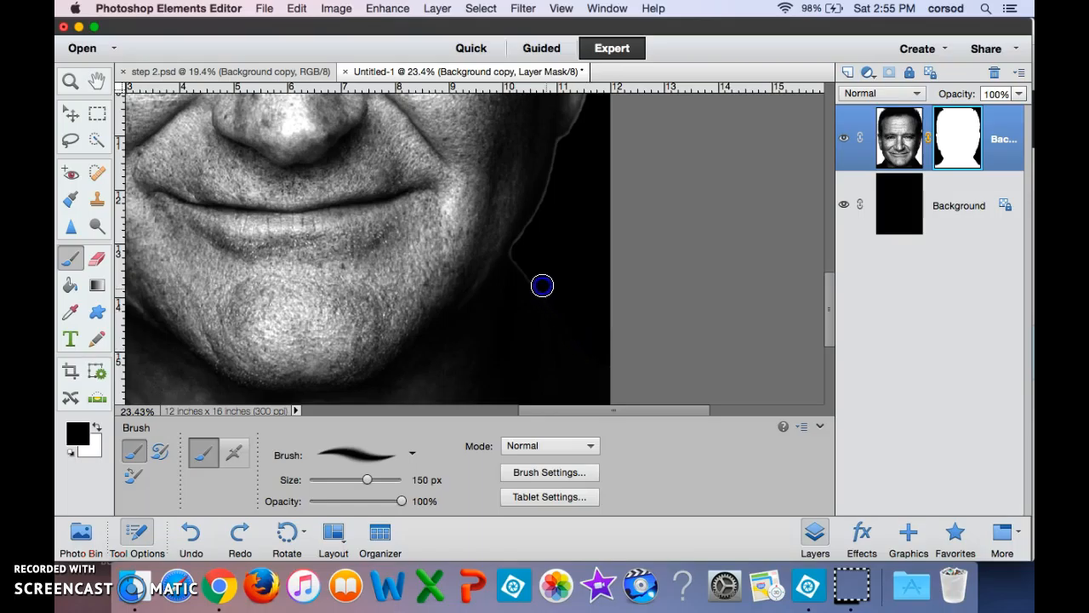
drag(522, 236, 550, 176)
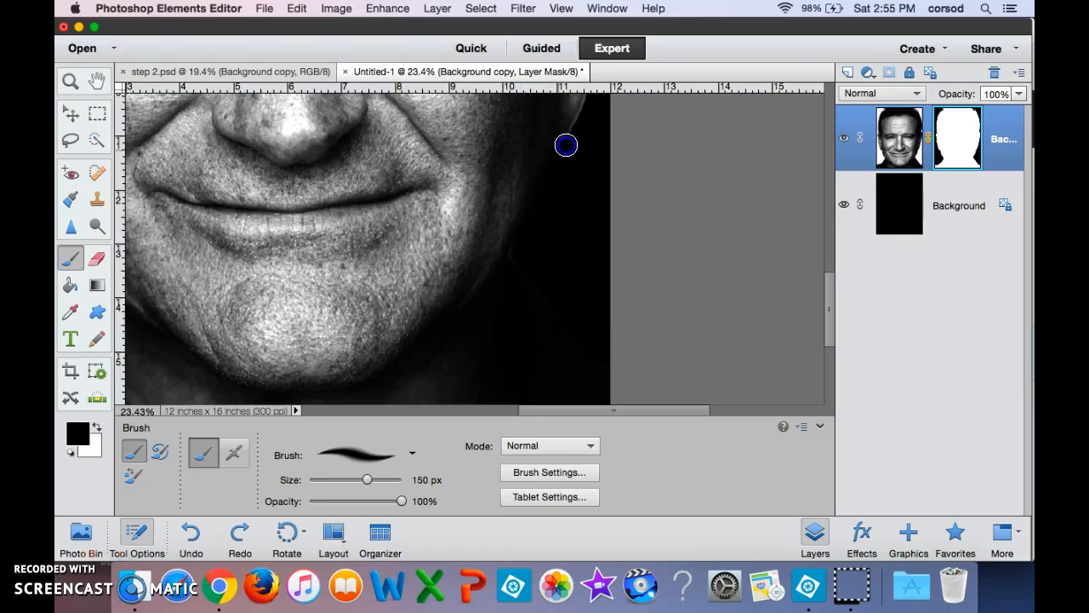
drag(829, 303, 837, 260)
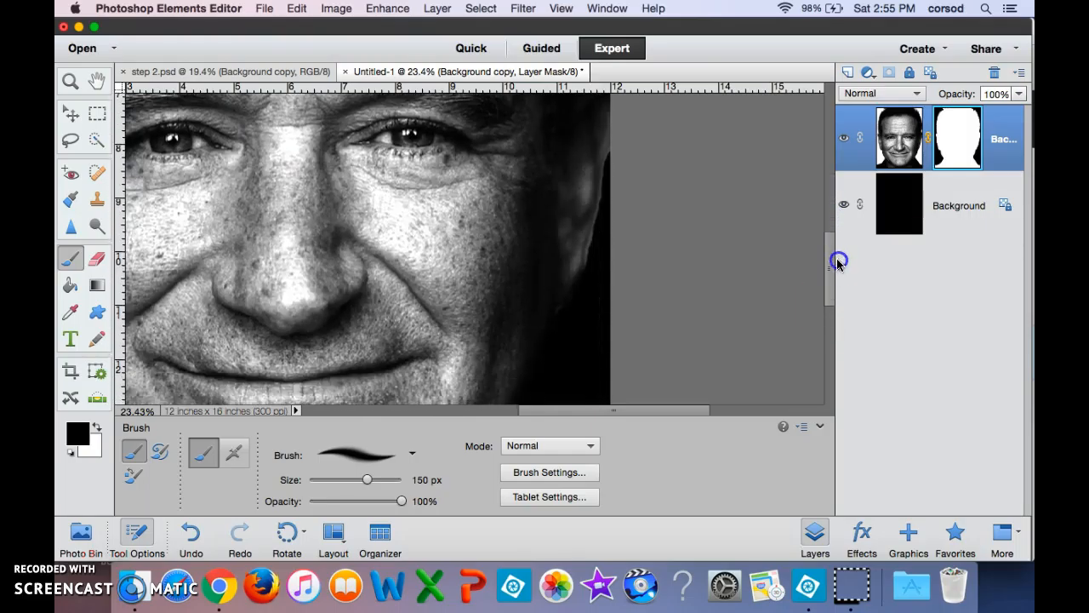
drag(603, 158, 601, 223)
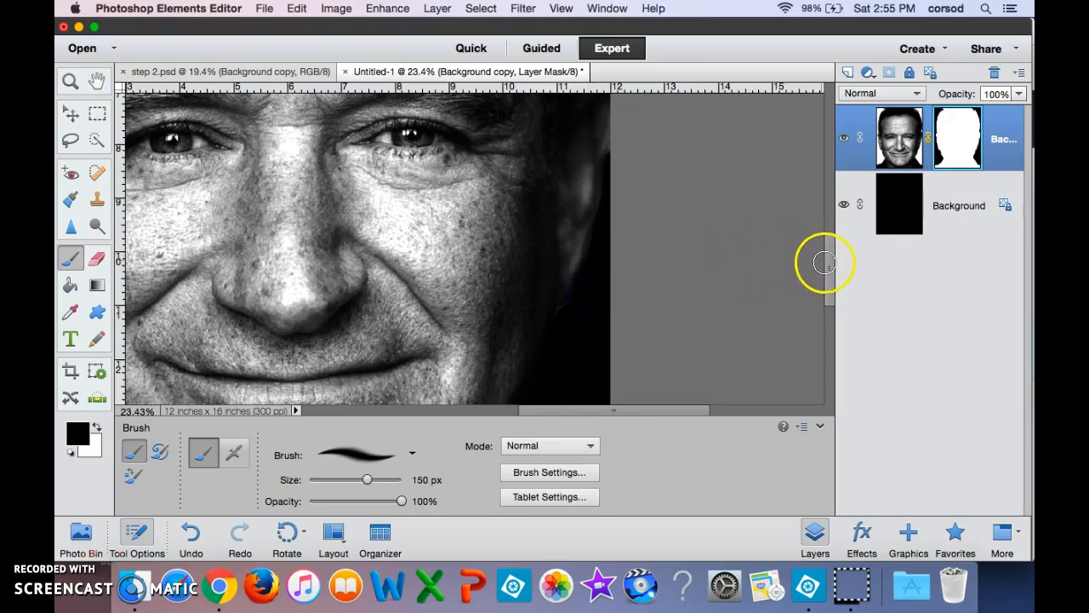
Step: Mask out the pale fringe around the hair on the right side of the head with black
drag(833, 266, 829, 209)
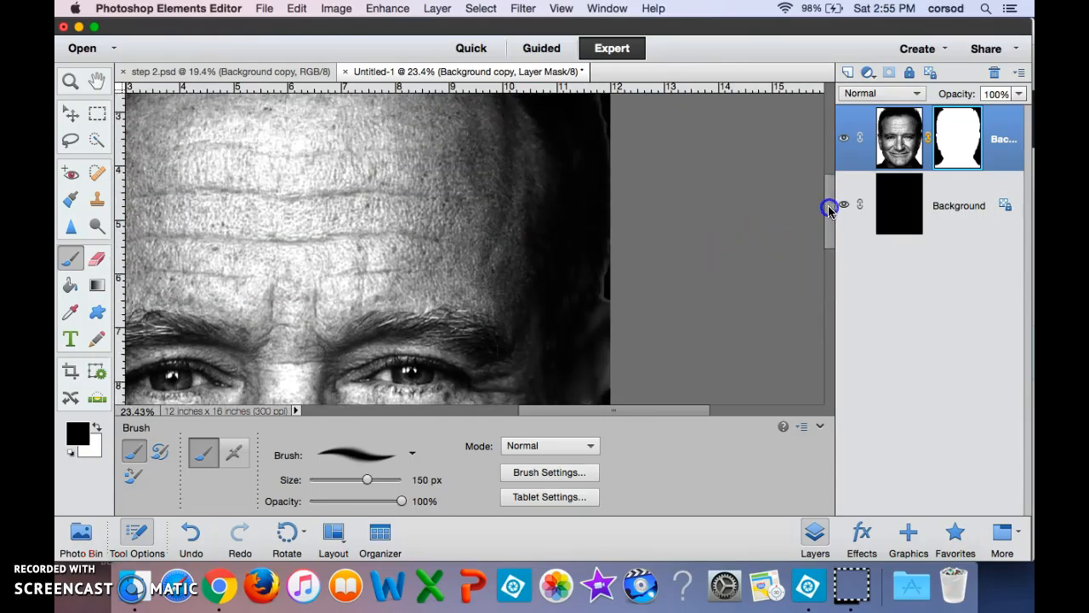
drag(609, 300, 622, 248)
drag(827, 219, 834, 175)
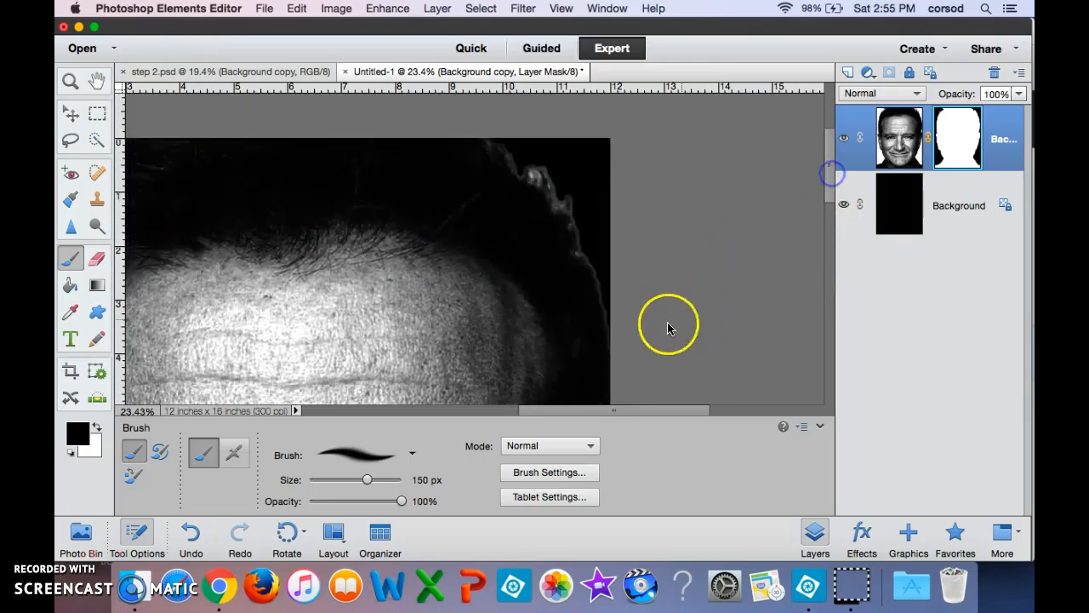
mouse_move(606, 321)
mouse_down()
mouse_move(596, 270)
mouse_move(550, 182)
mouse_move(524, 172)
mouse_move(533, 162)
mouse_move(555, 216)
mouse_up()
Step: Mask out the pale fringe along the hair, temple and top of the ear on the left side of the head
drag(591, 412, 456, 411)
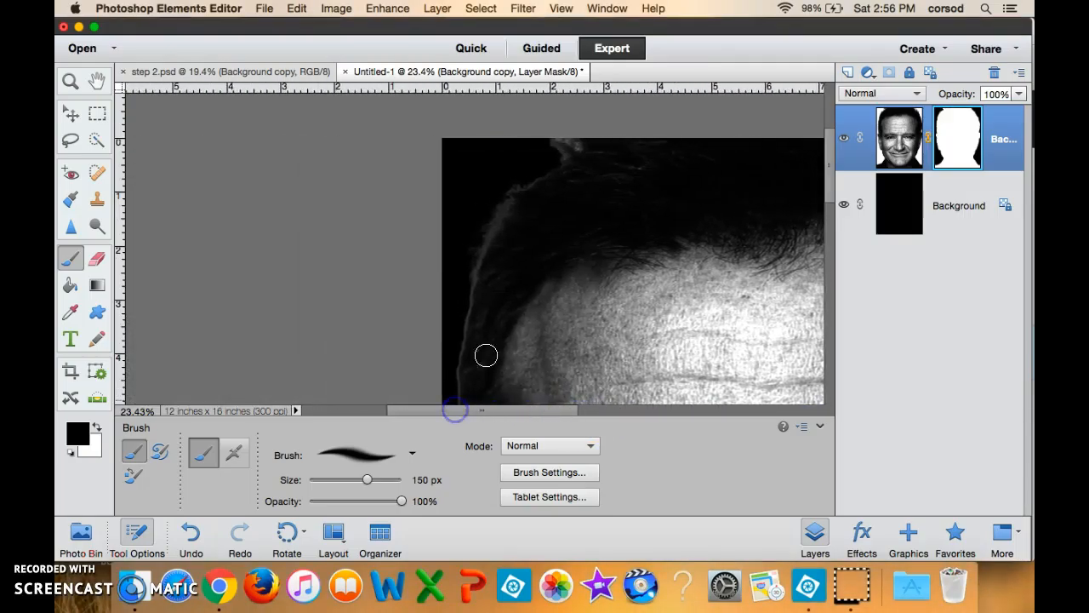
click(565, 140)
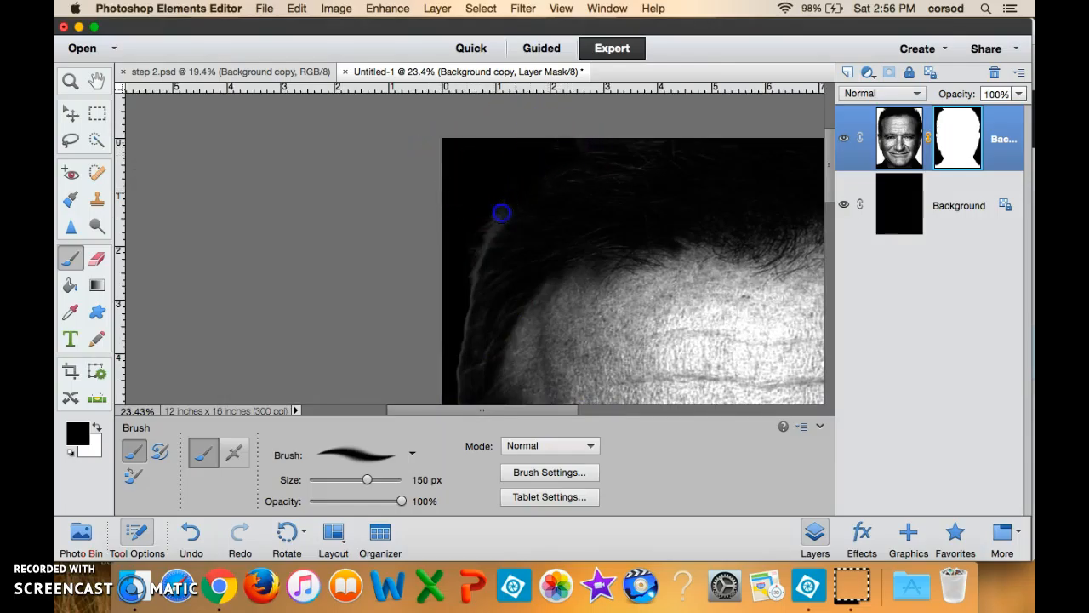
drag(501, 213, 472, 281)
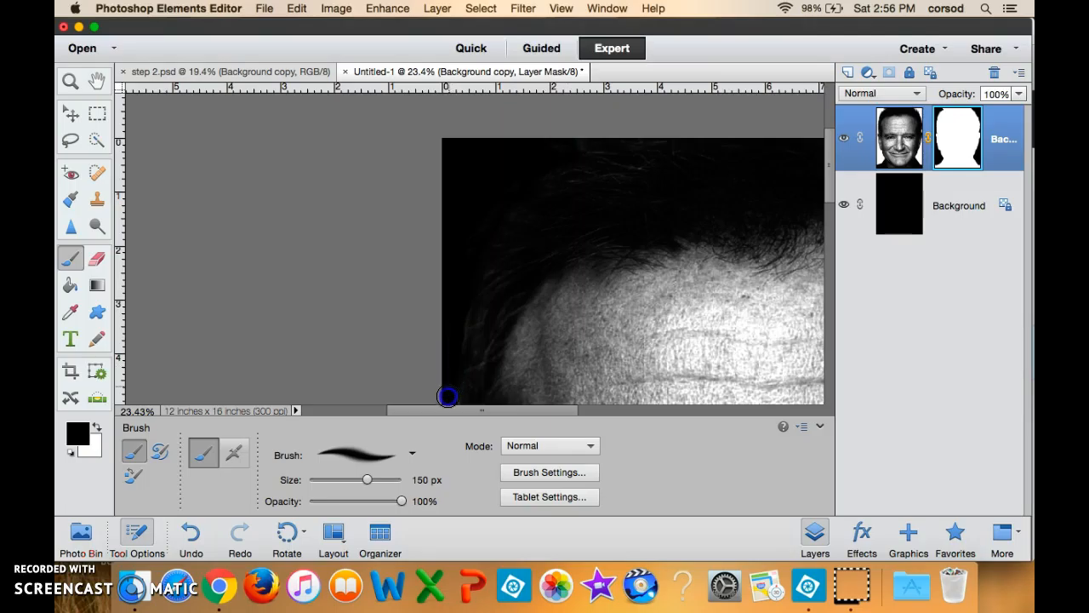
drag(834, 170, 836, 225)
drag(467, 212, 455, 233)
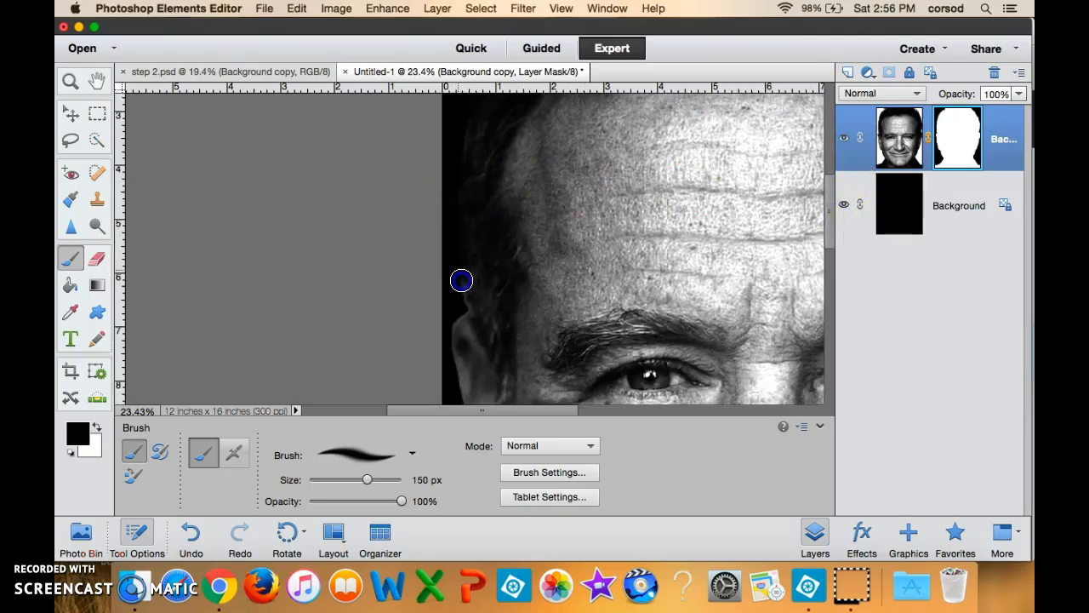
drag(461, 305, 437, 344)
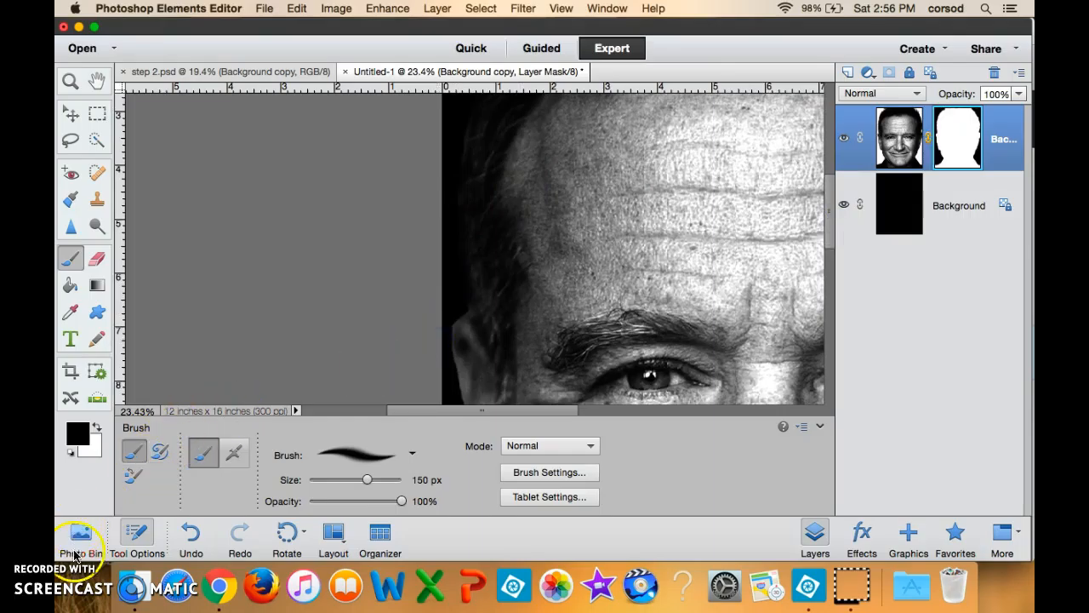